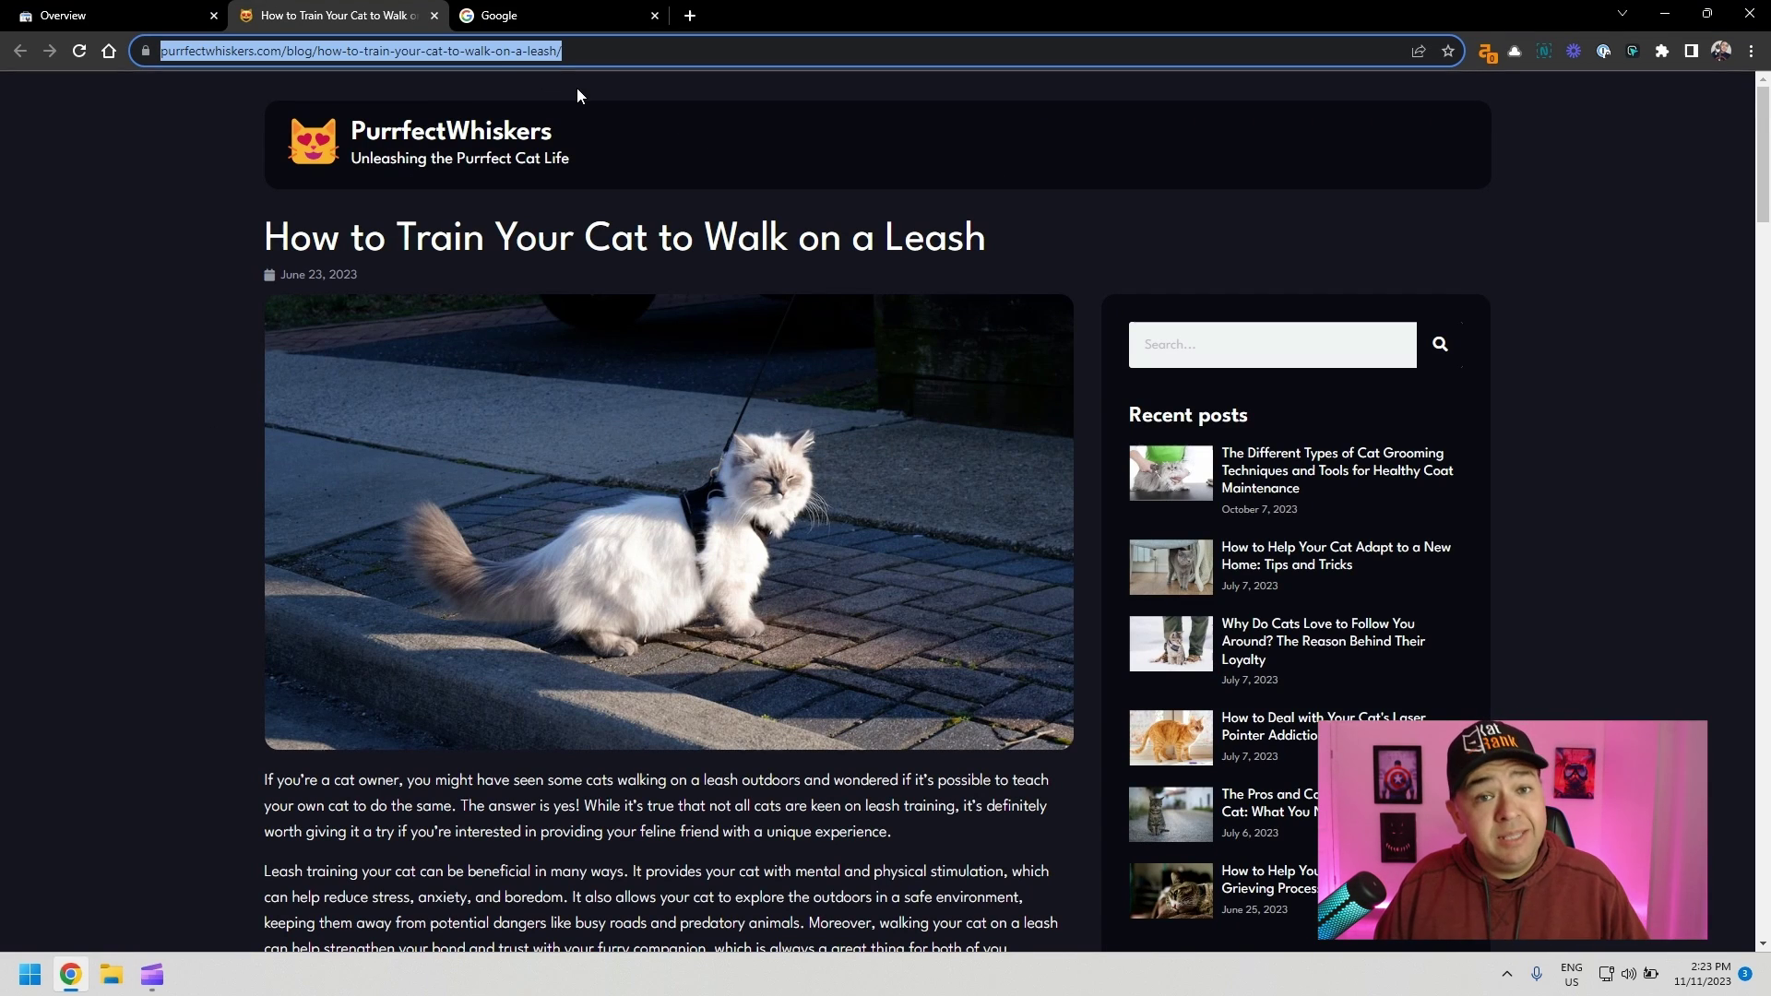
Run a site: search for the leash-training post's URL, which finds no results, then select the URL
left_click(578, 96)
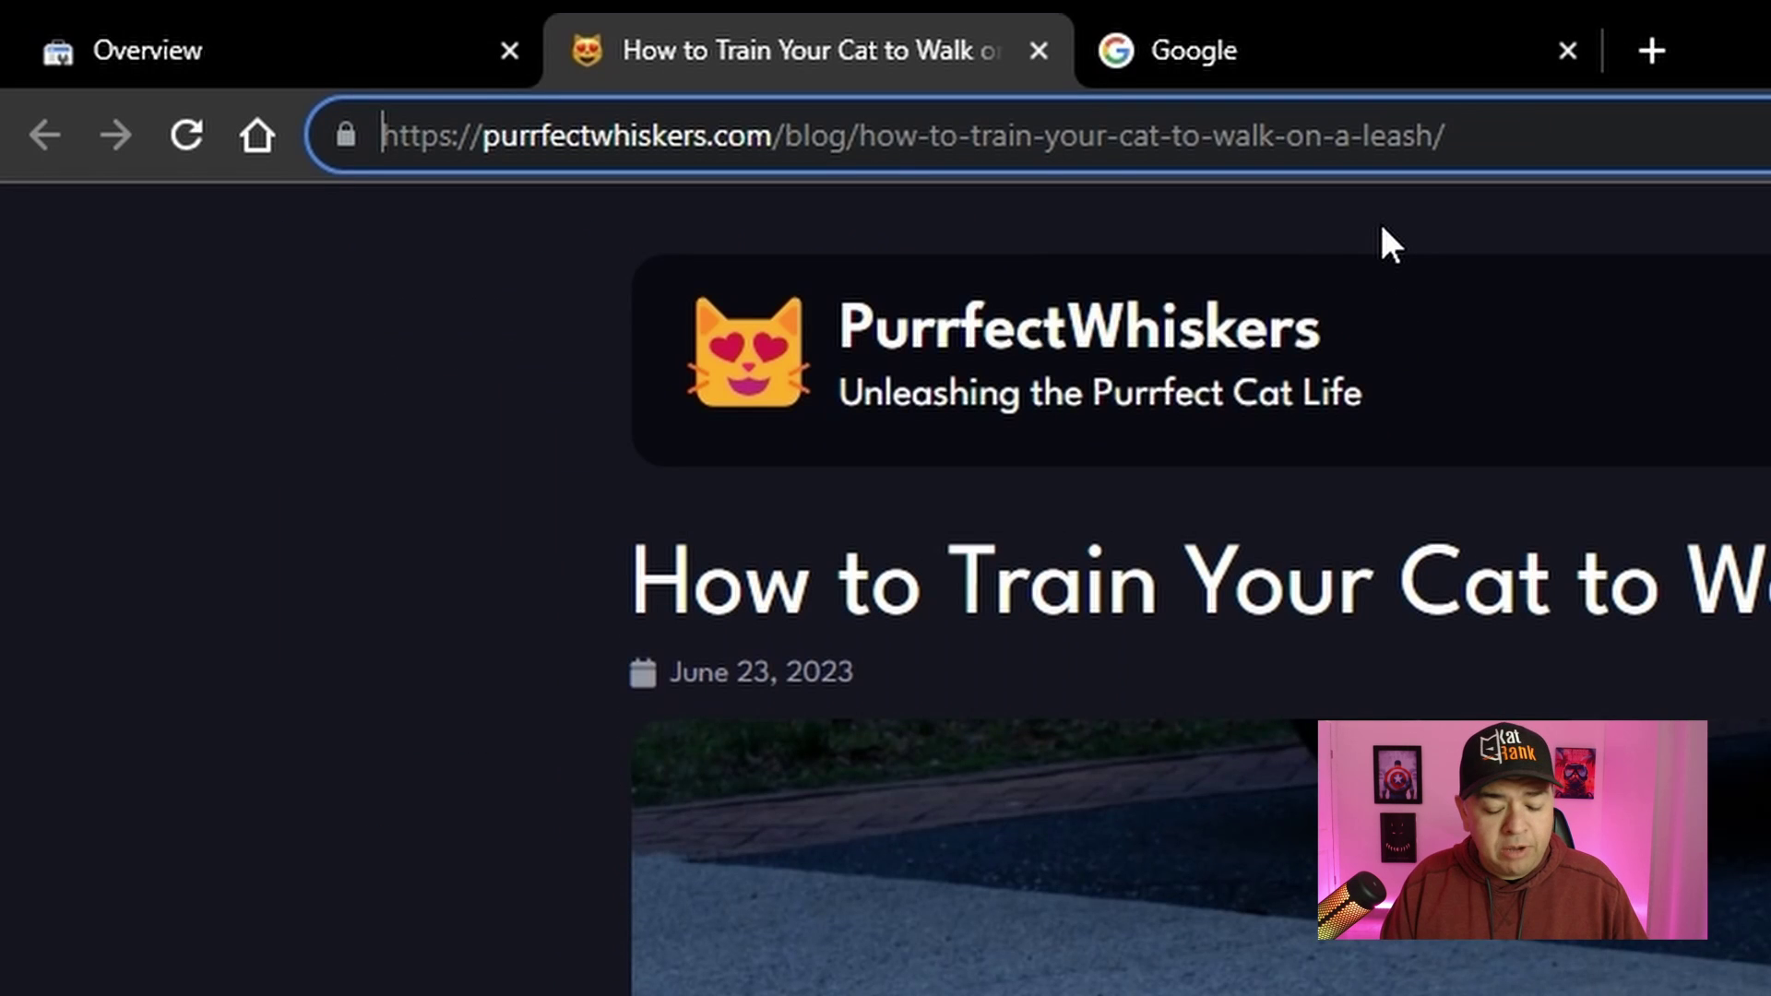
type("site:")
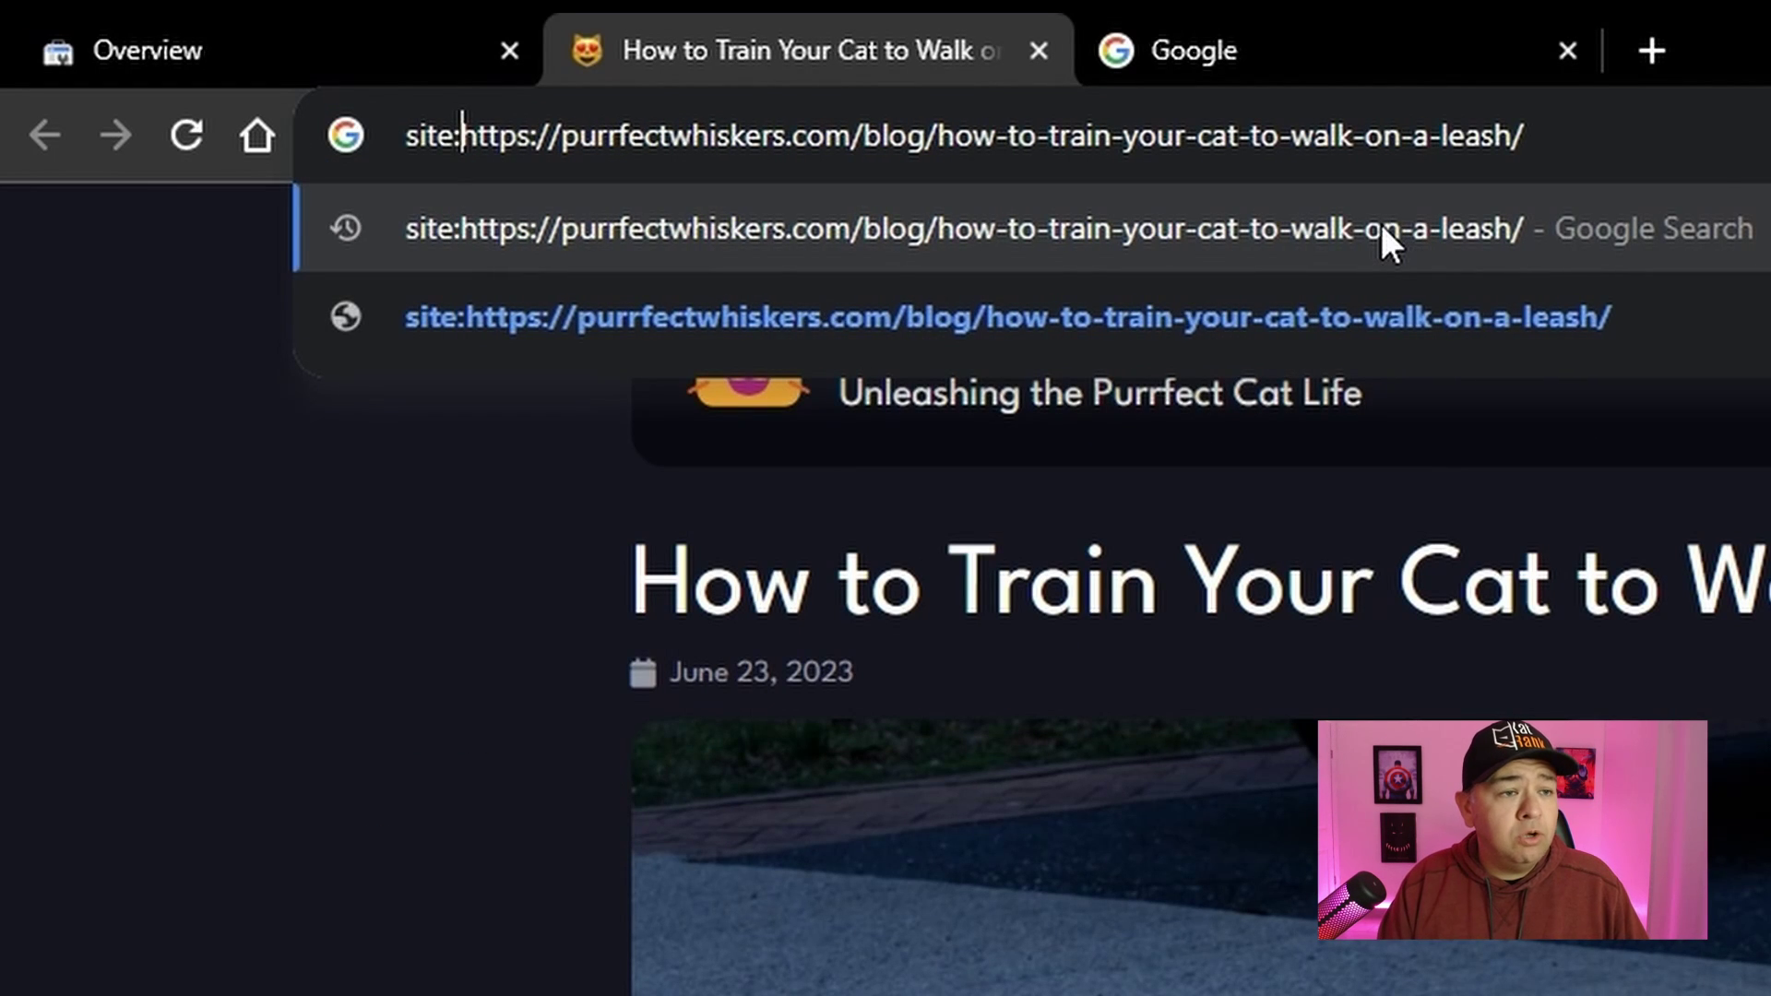
key("Return")
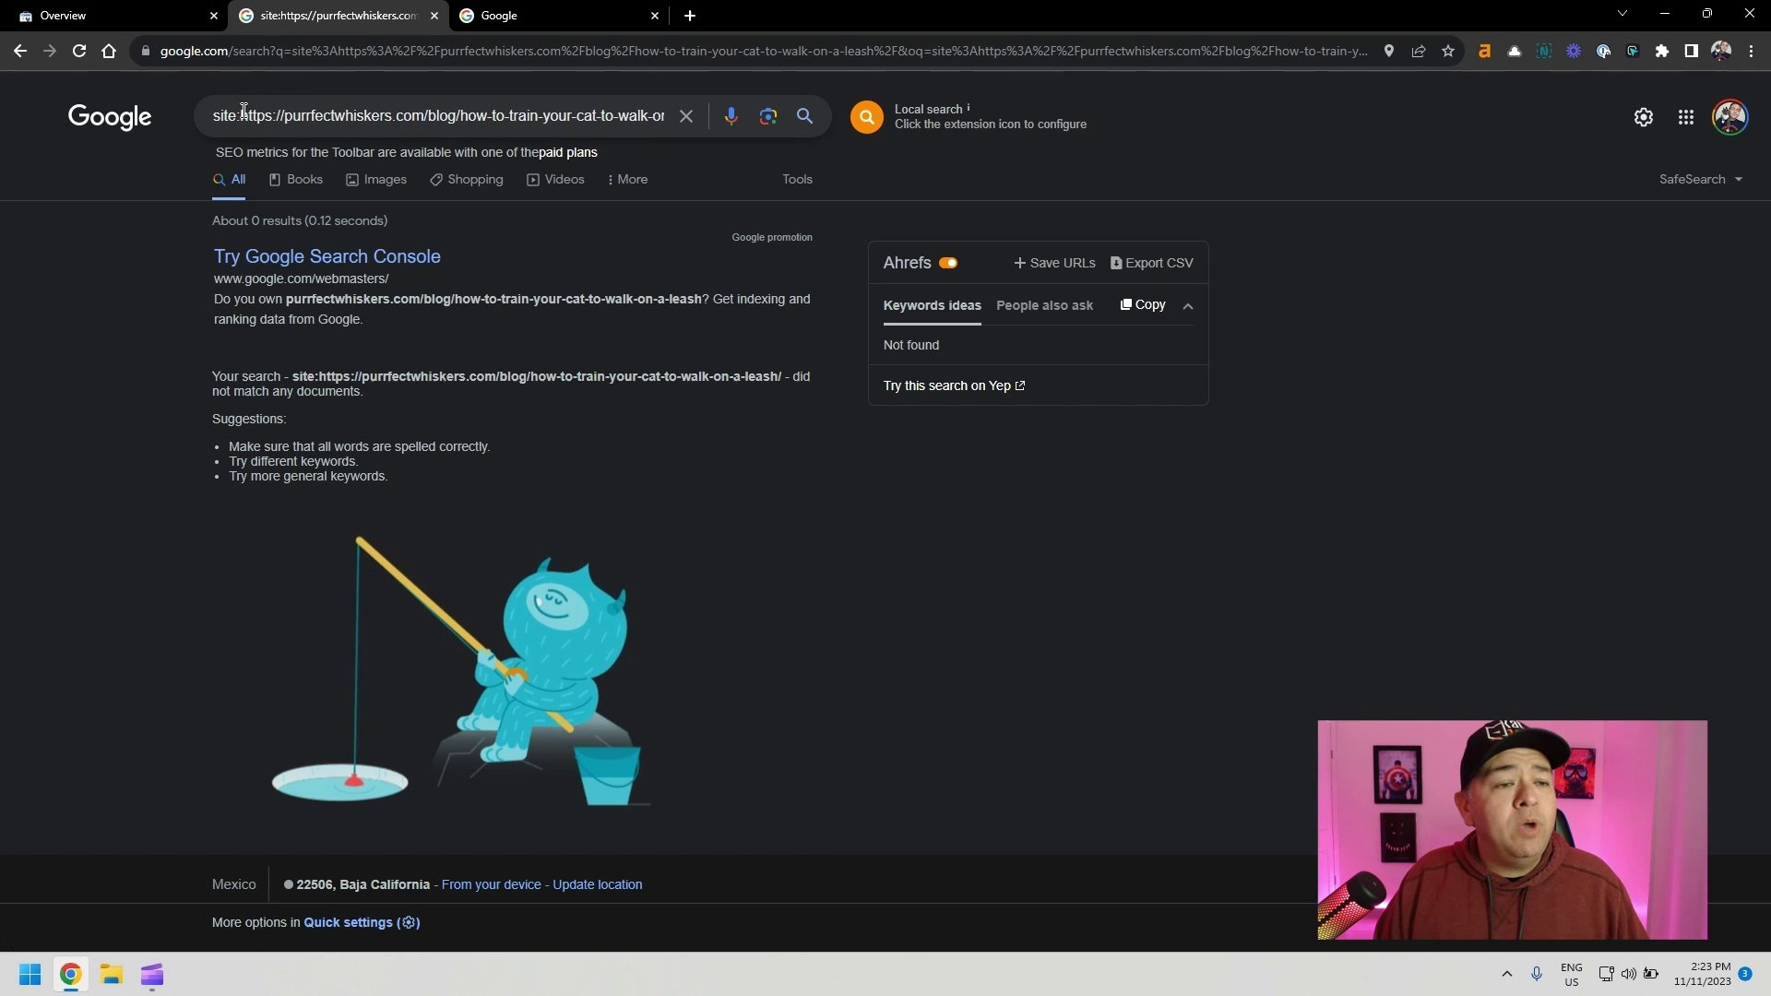
left_click_drag(241, 117, 661, 115)
key("ctrl+c")
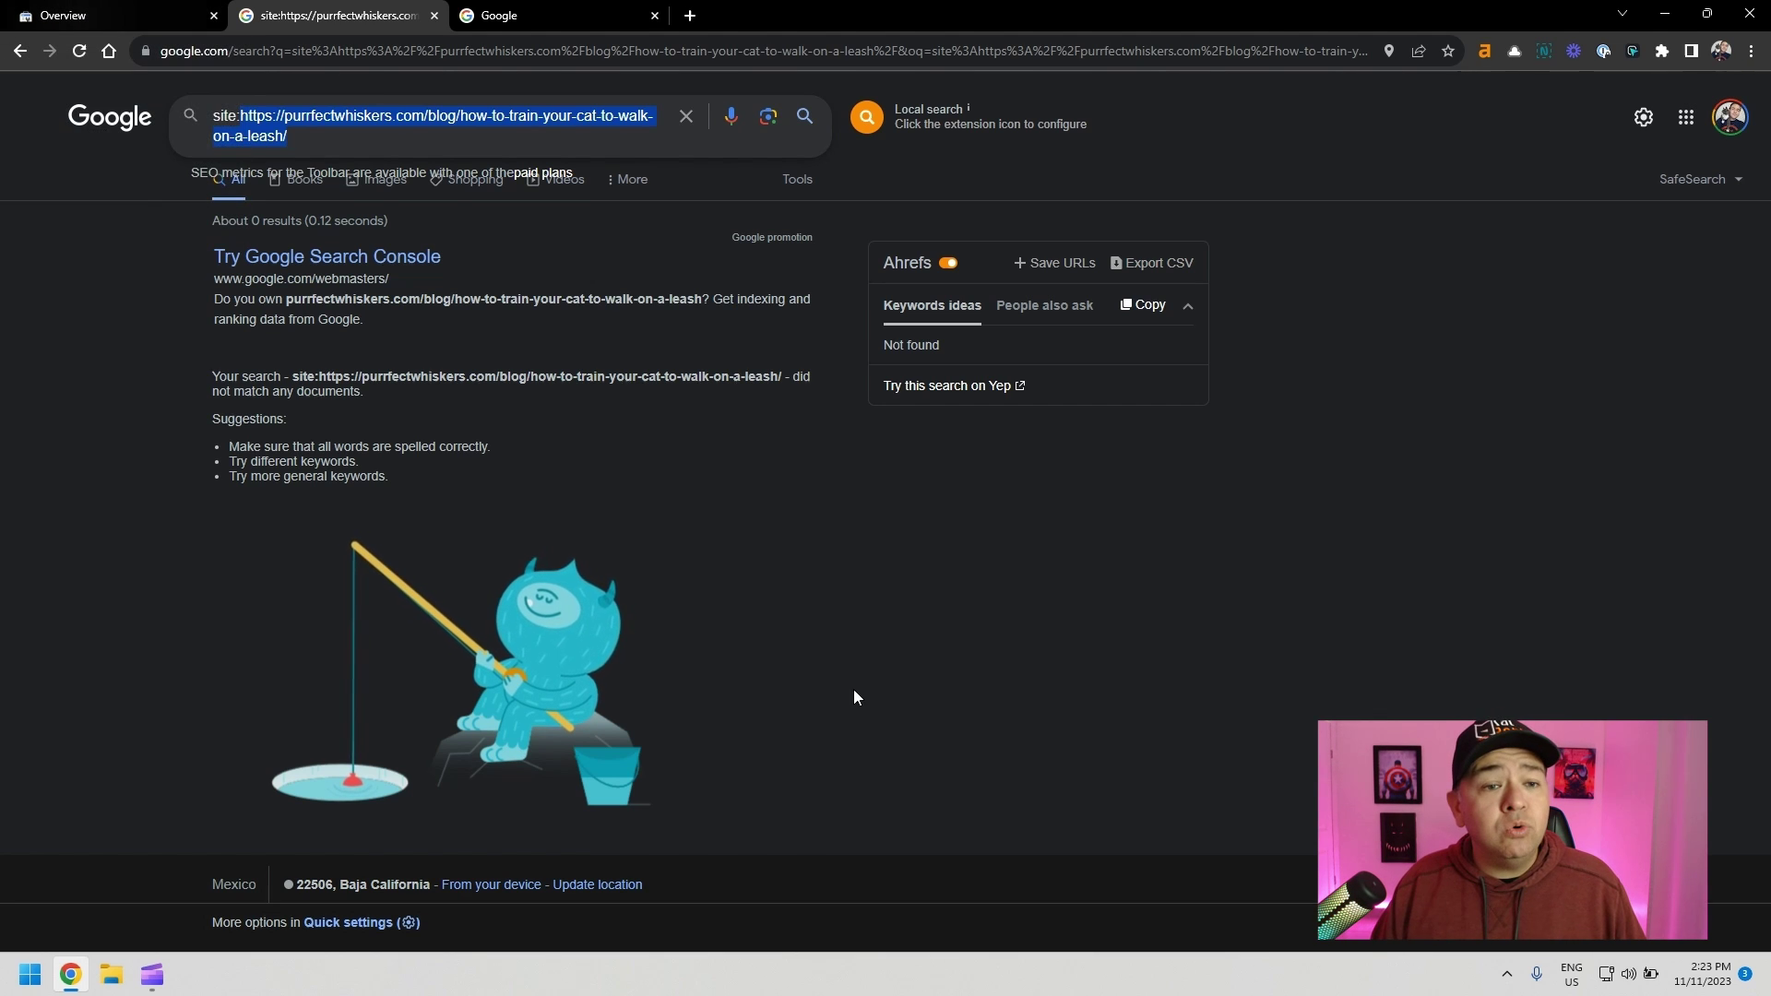
Inspect the leash-training post's URL, which shows it is crawled but not indexed
left_click(145, 13)
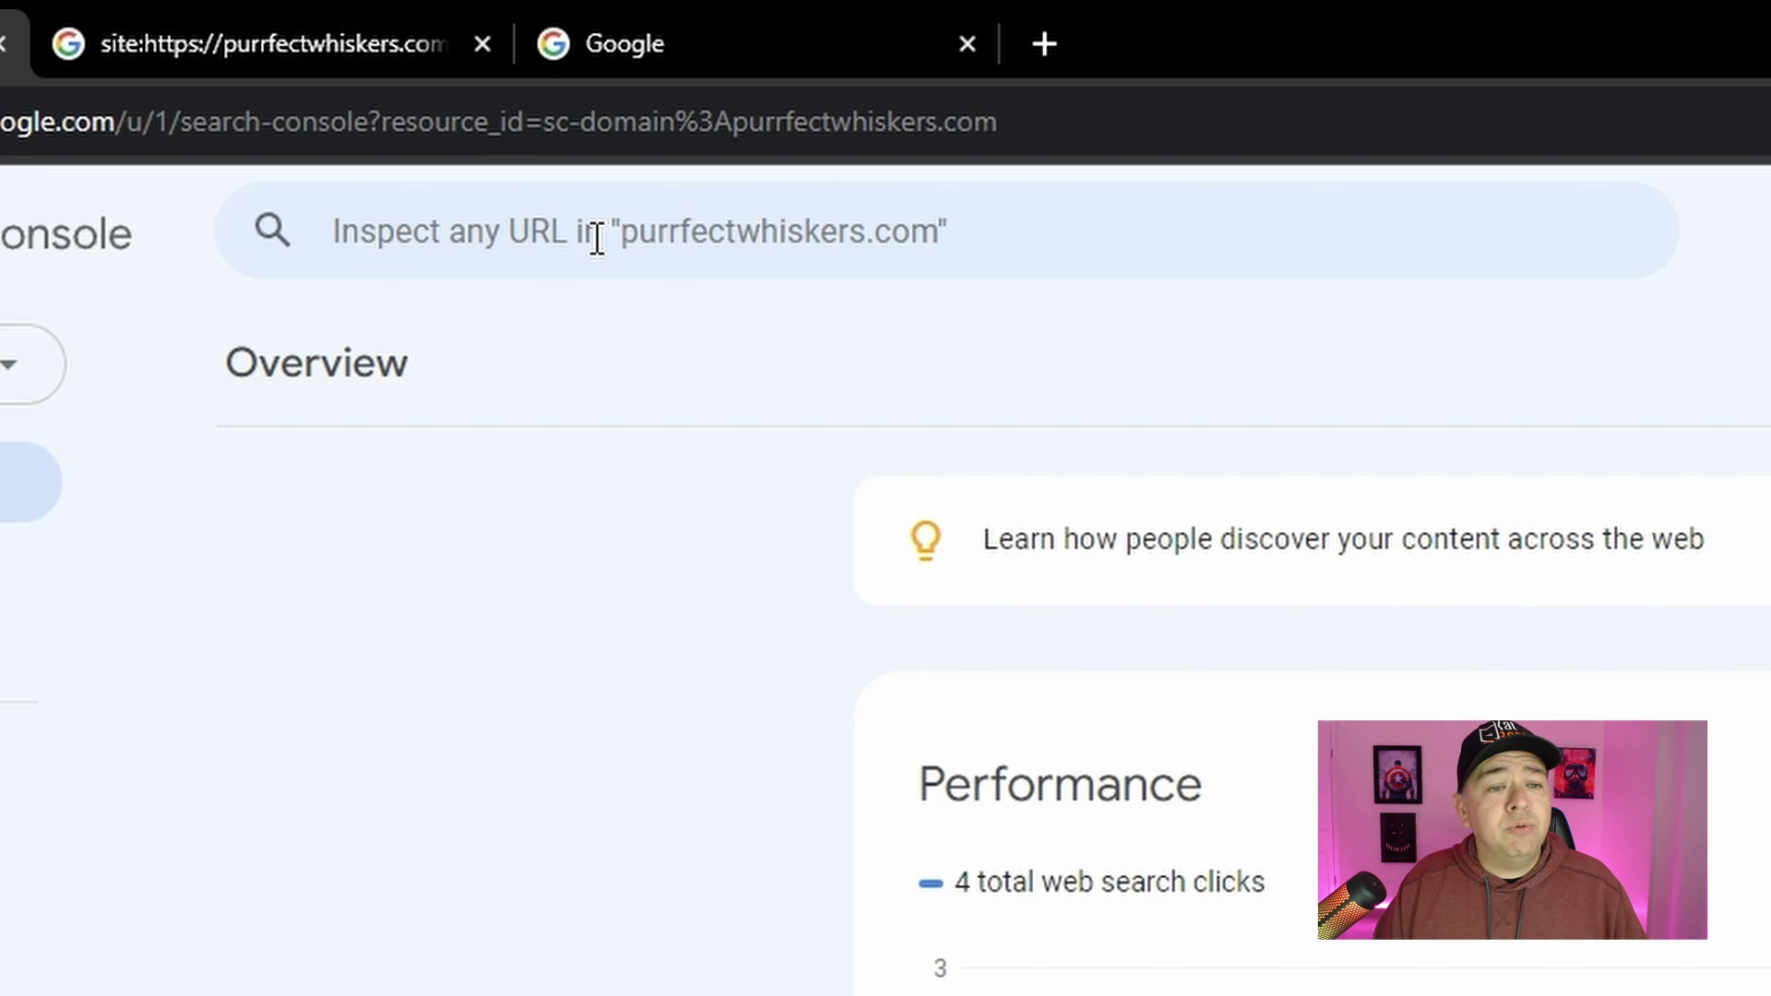
left_click(1116, 243)
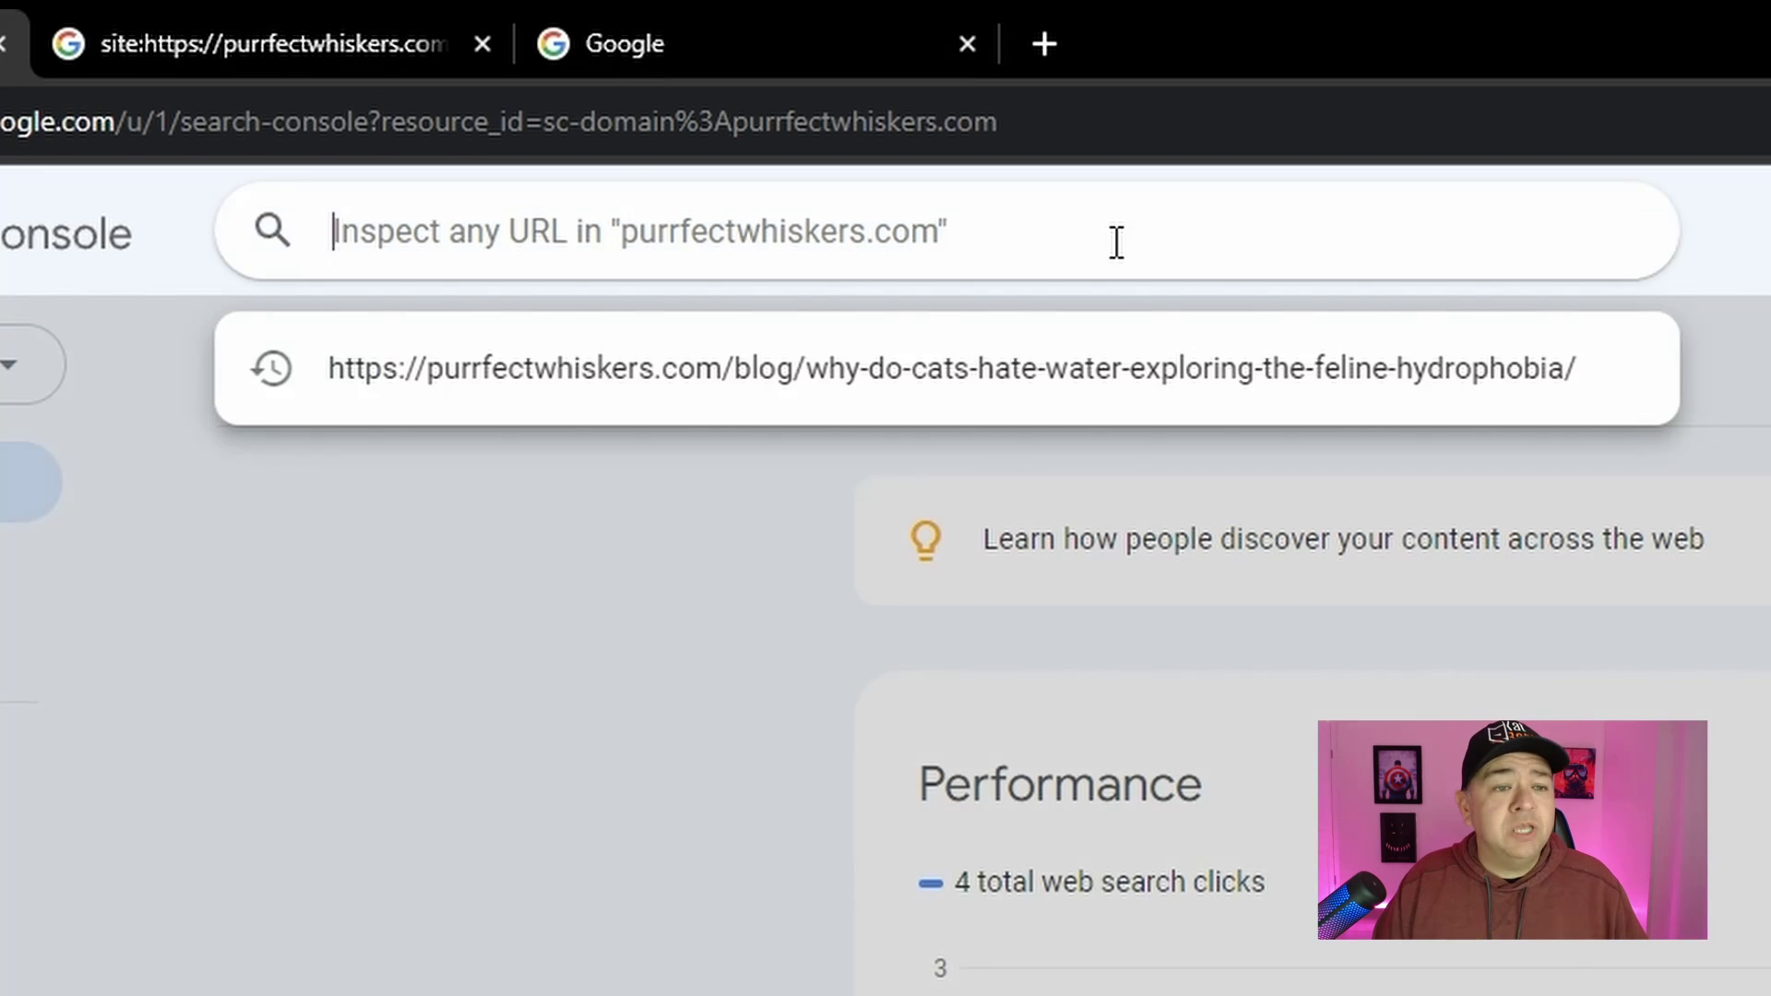
key("ctrl+v")
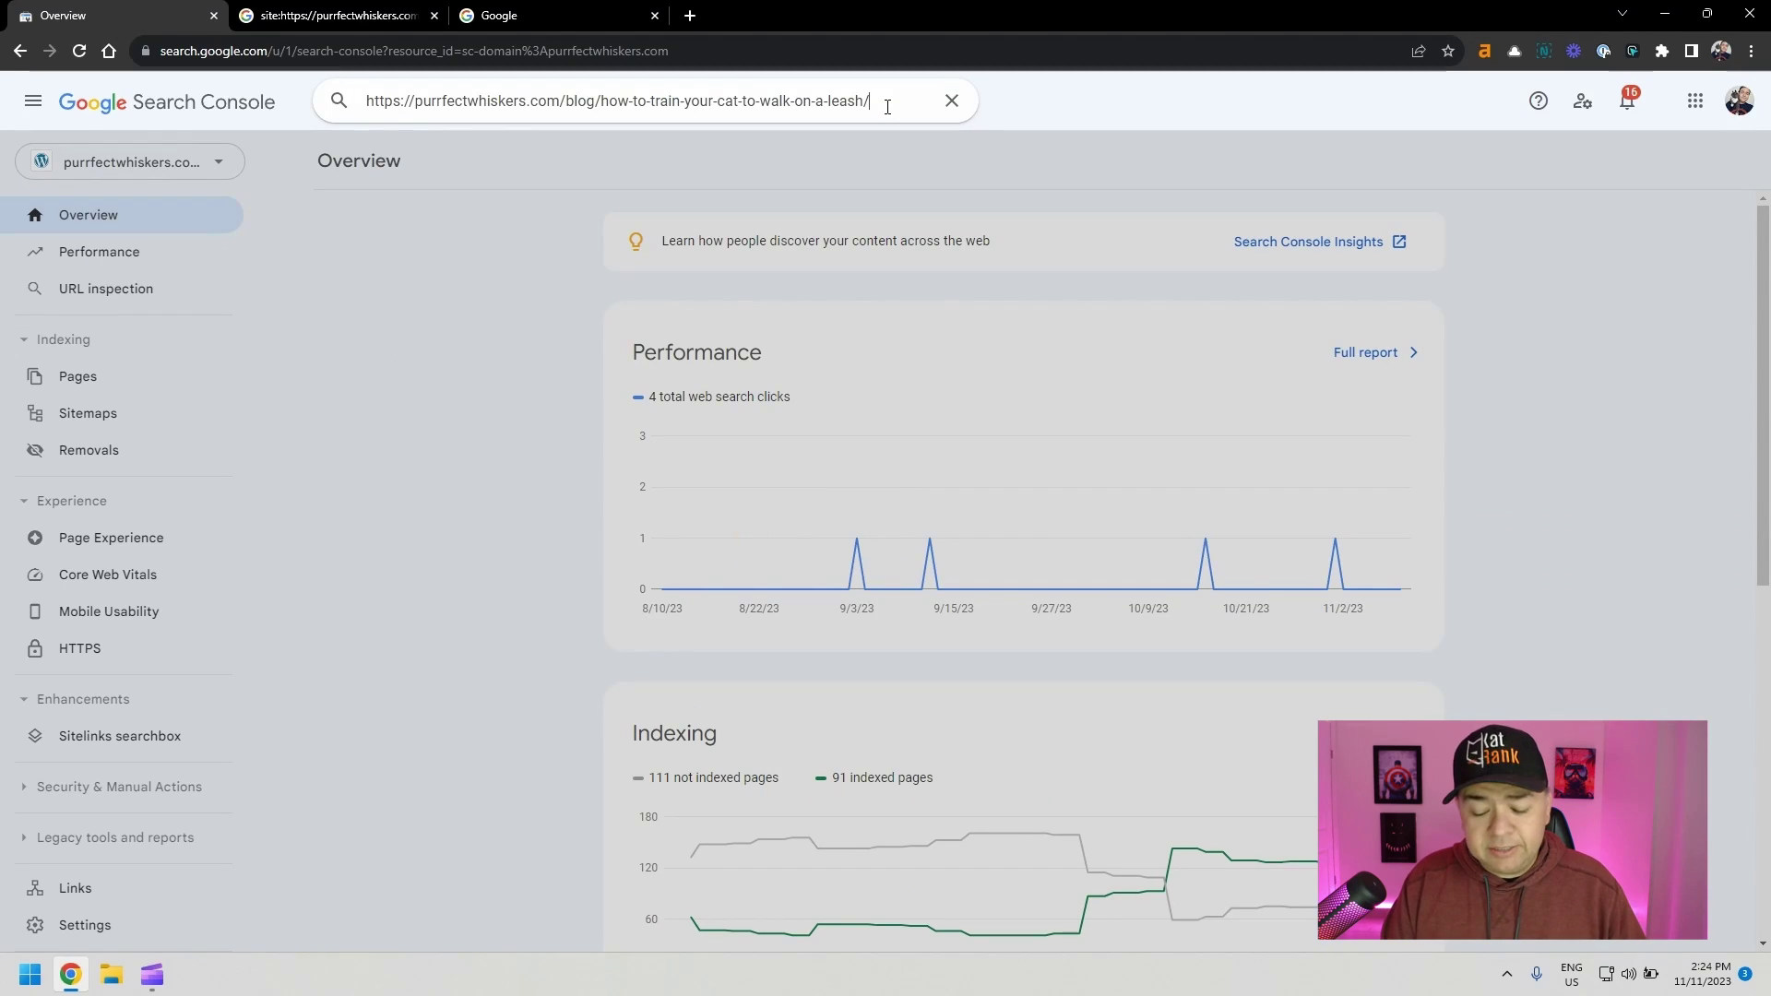
key("Return")
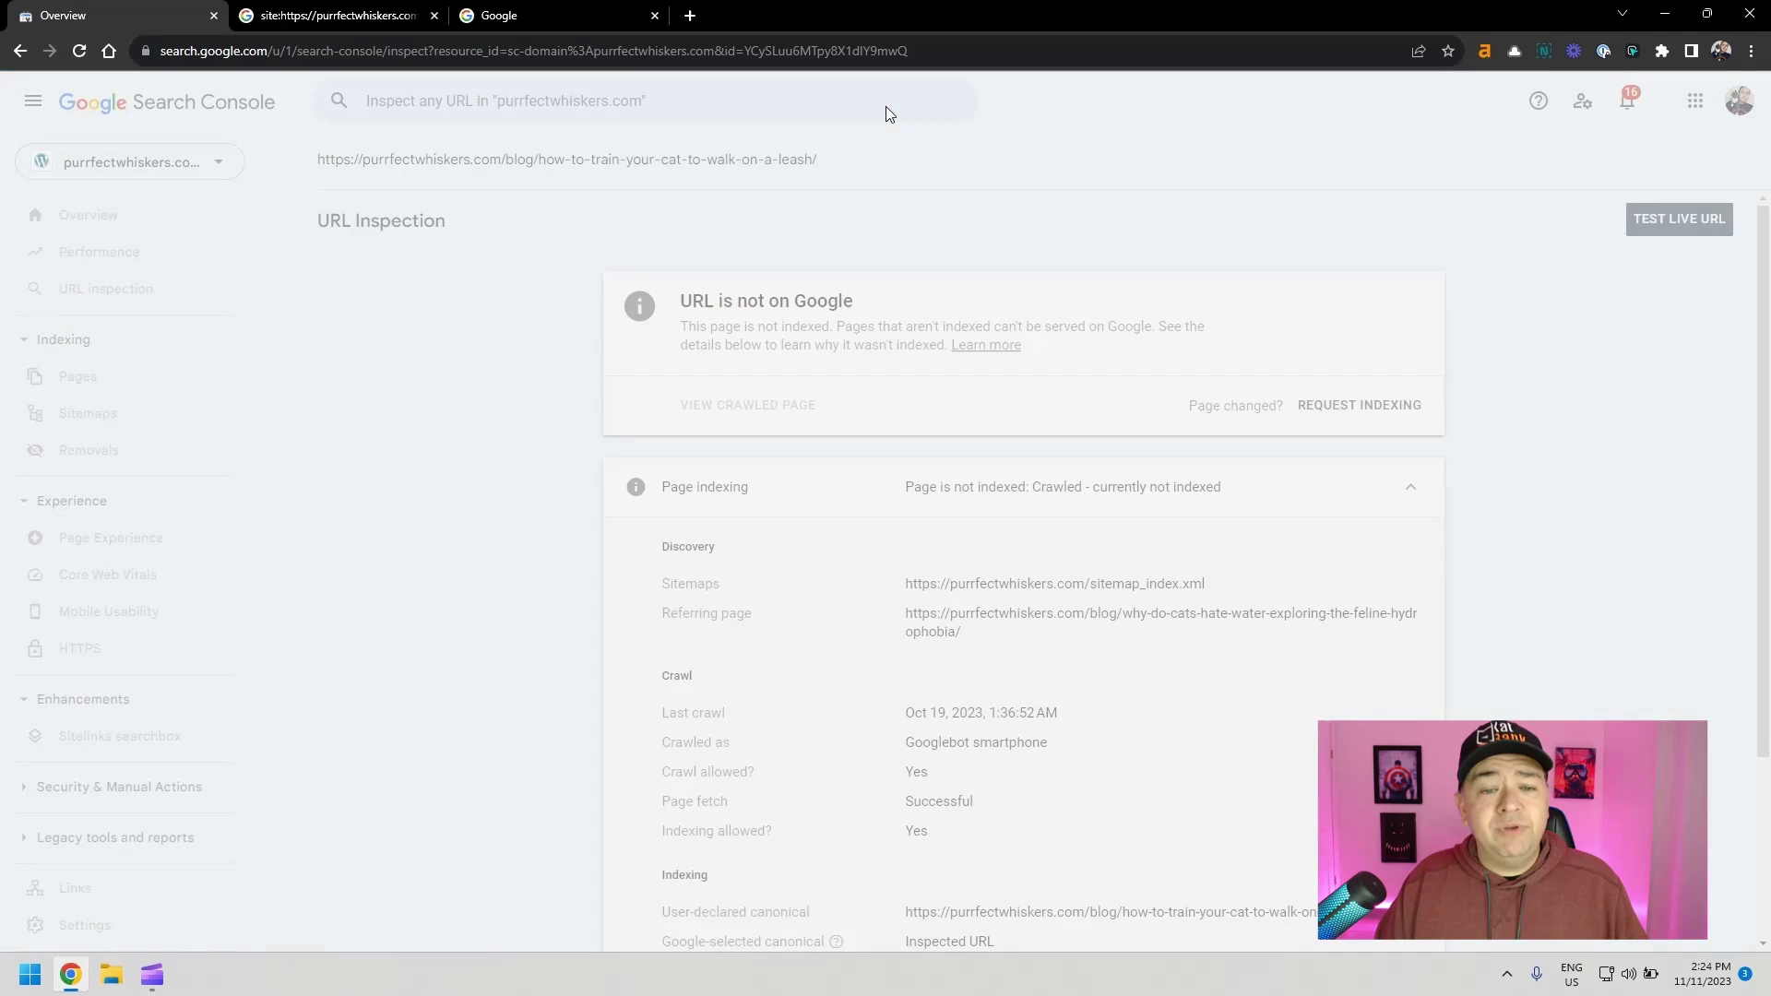
left_click_drag(682, 300, 866, 305)
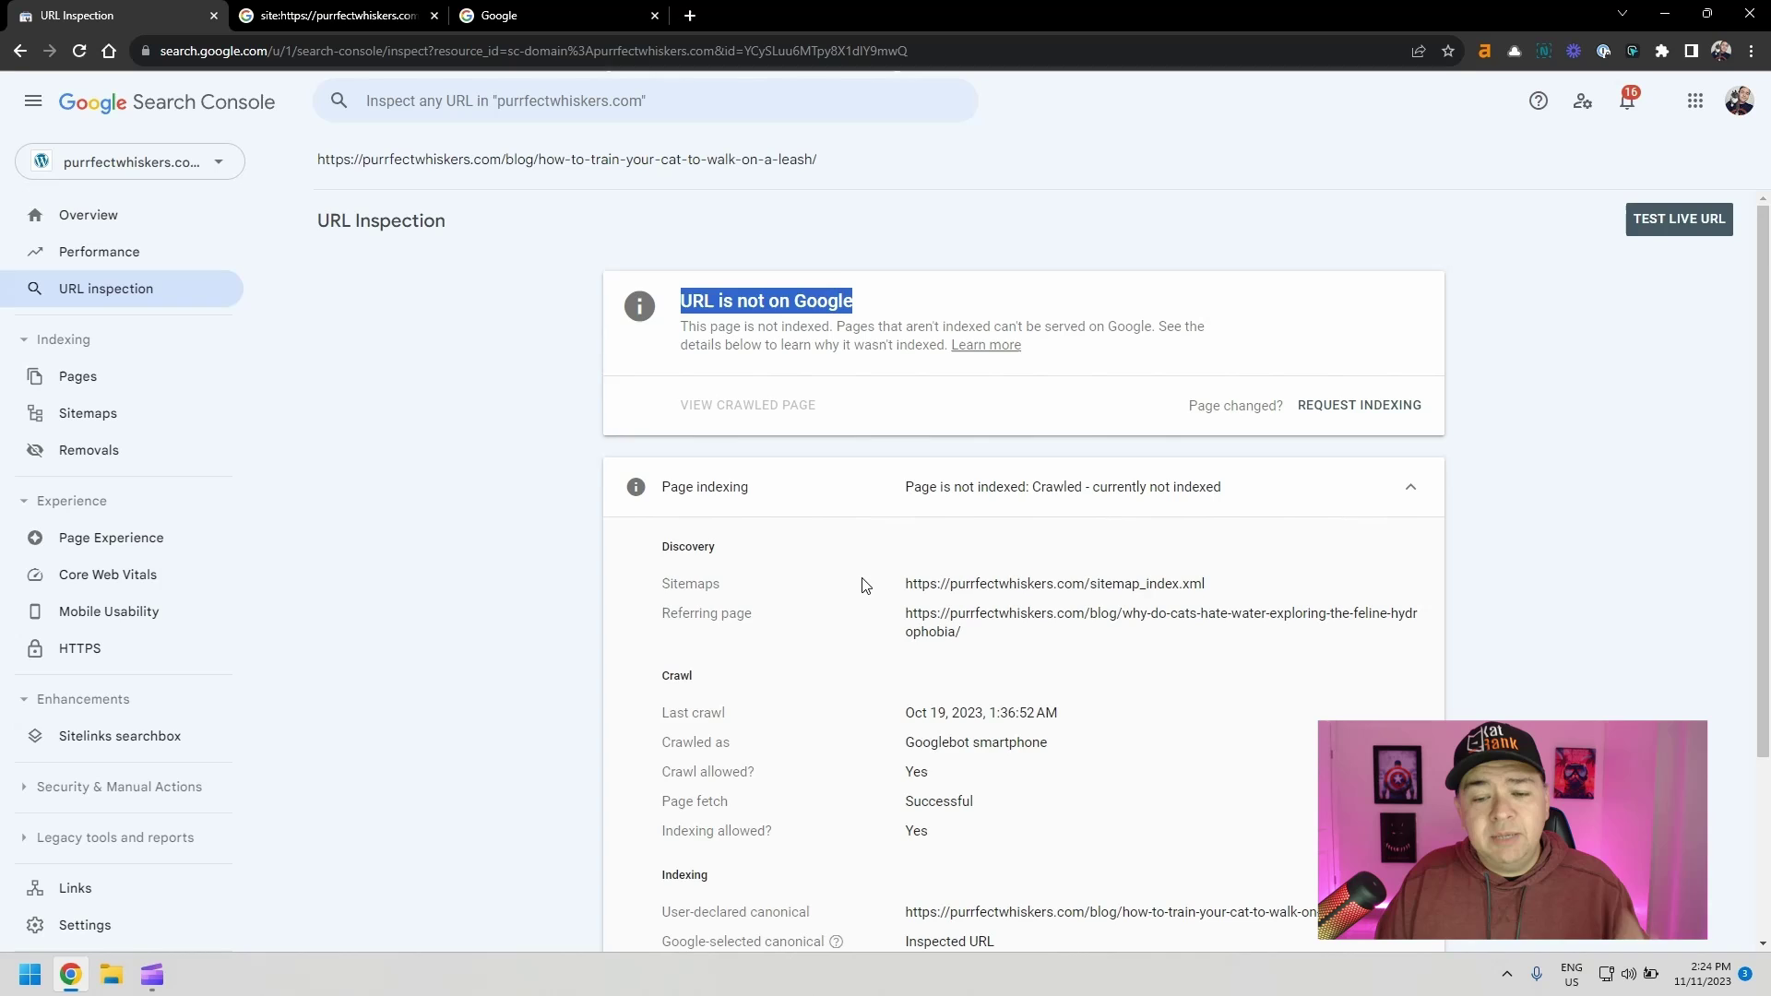
scroll(765, 531, "down", 1)
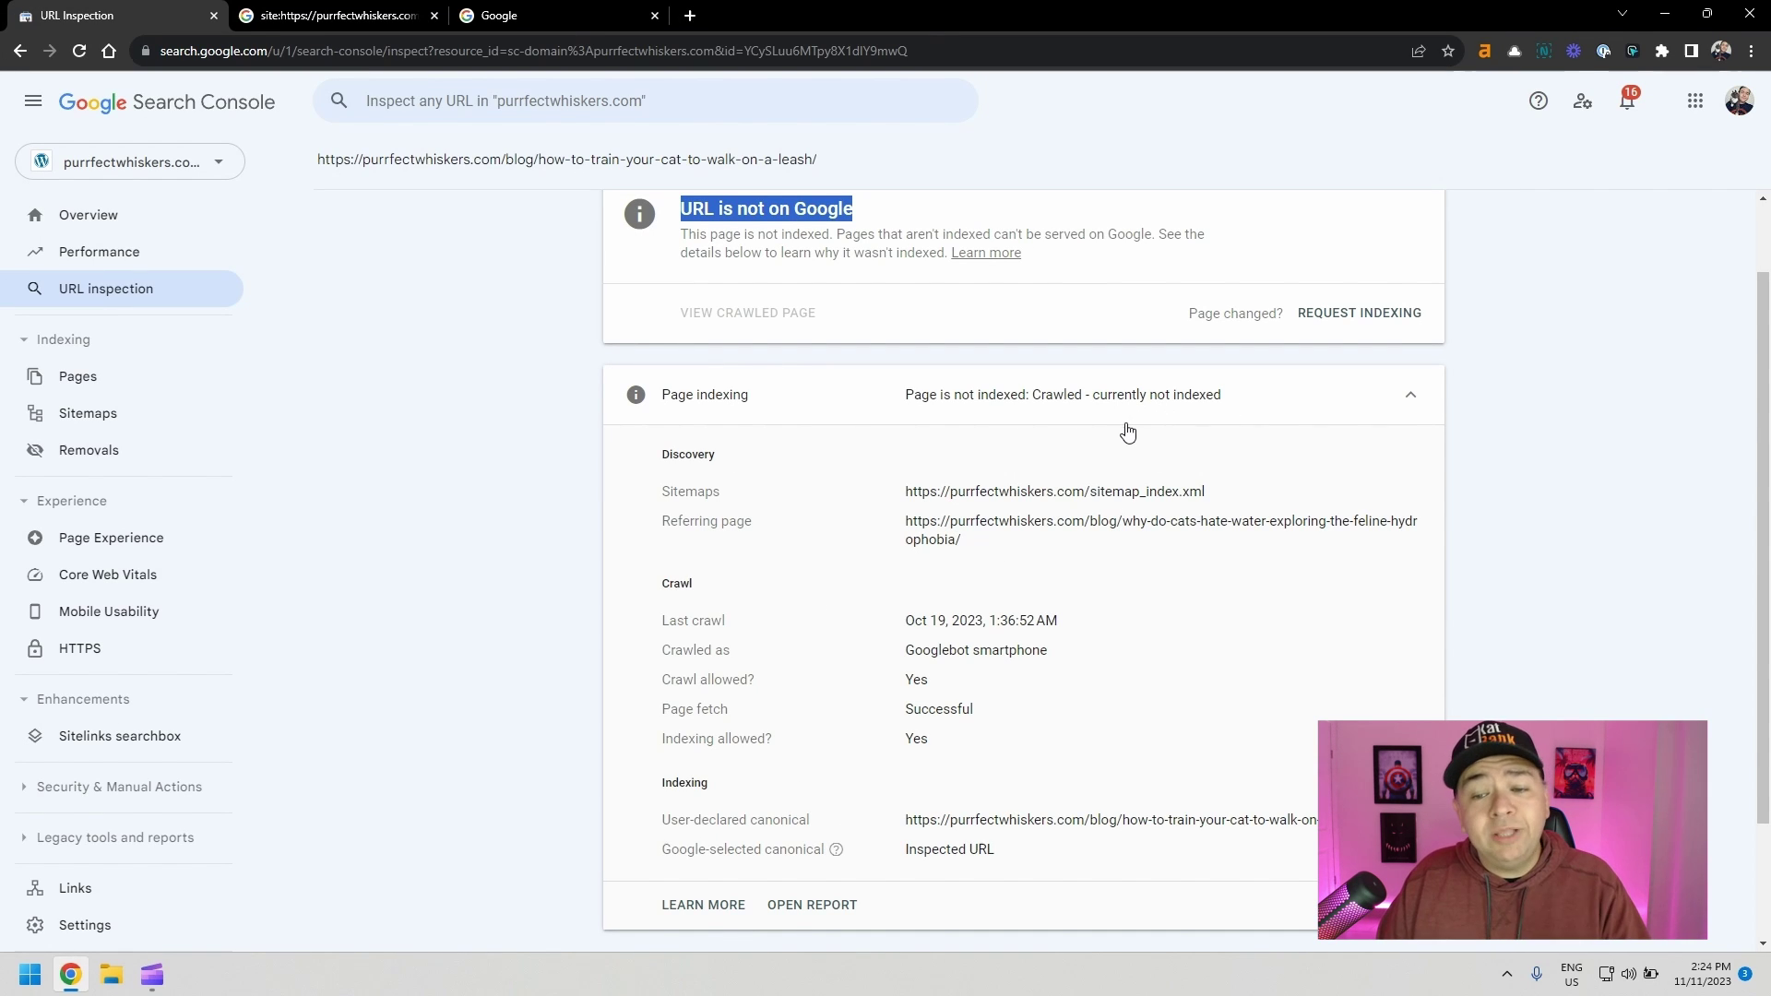
scroll(484, 382, "up", 1)
left_click(484, 381)
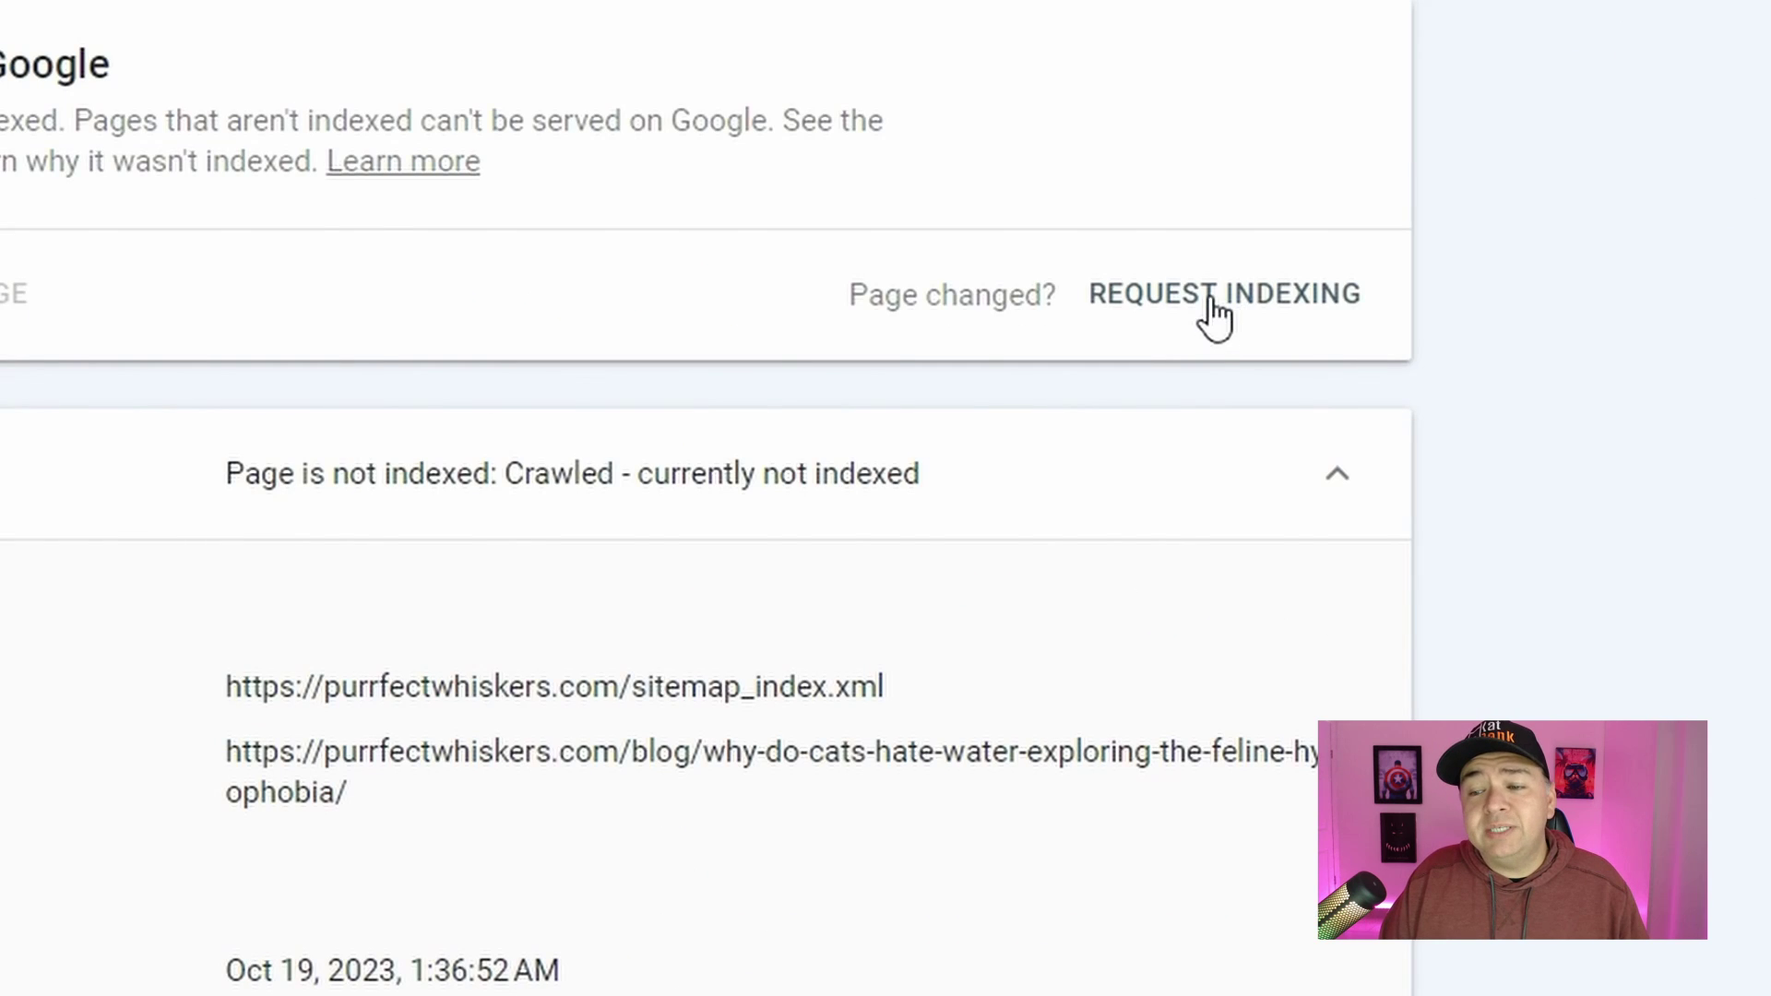
Request indexing for the leash-training post and acknowledge the confirmation
left_click(1227, 297)
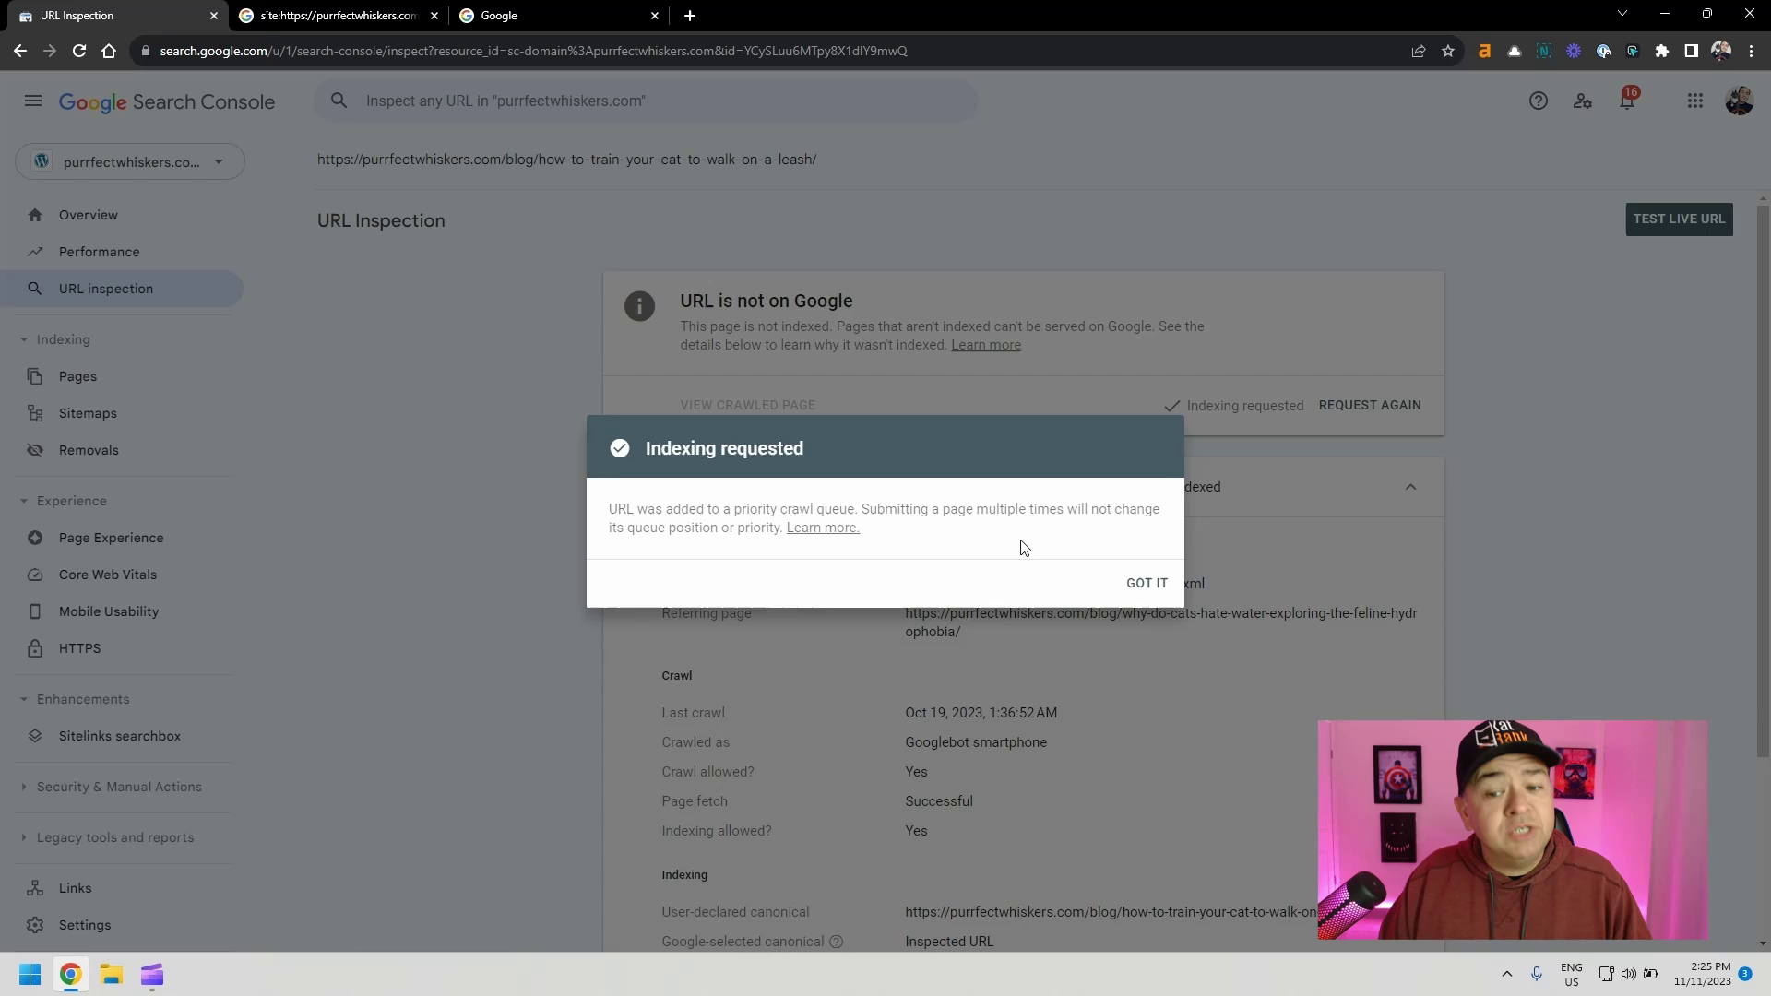
left_click(1142, 582)
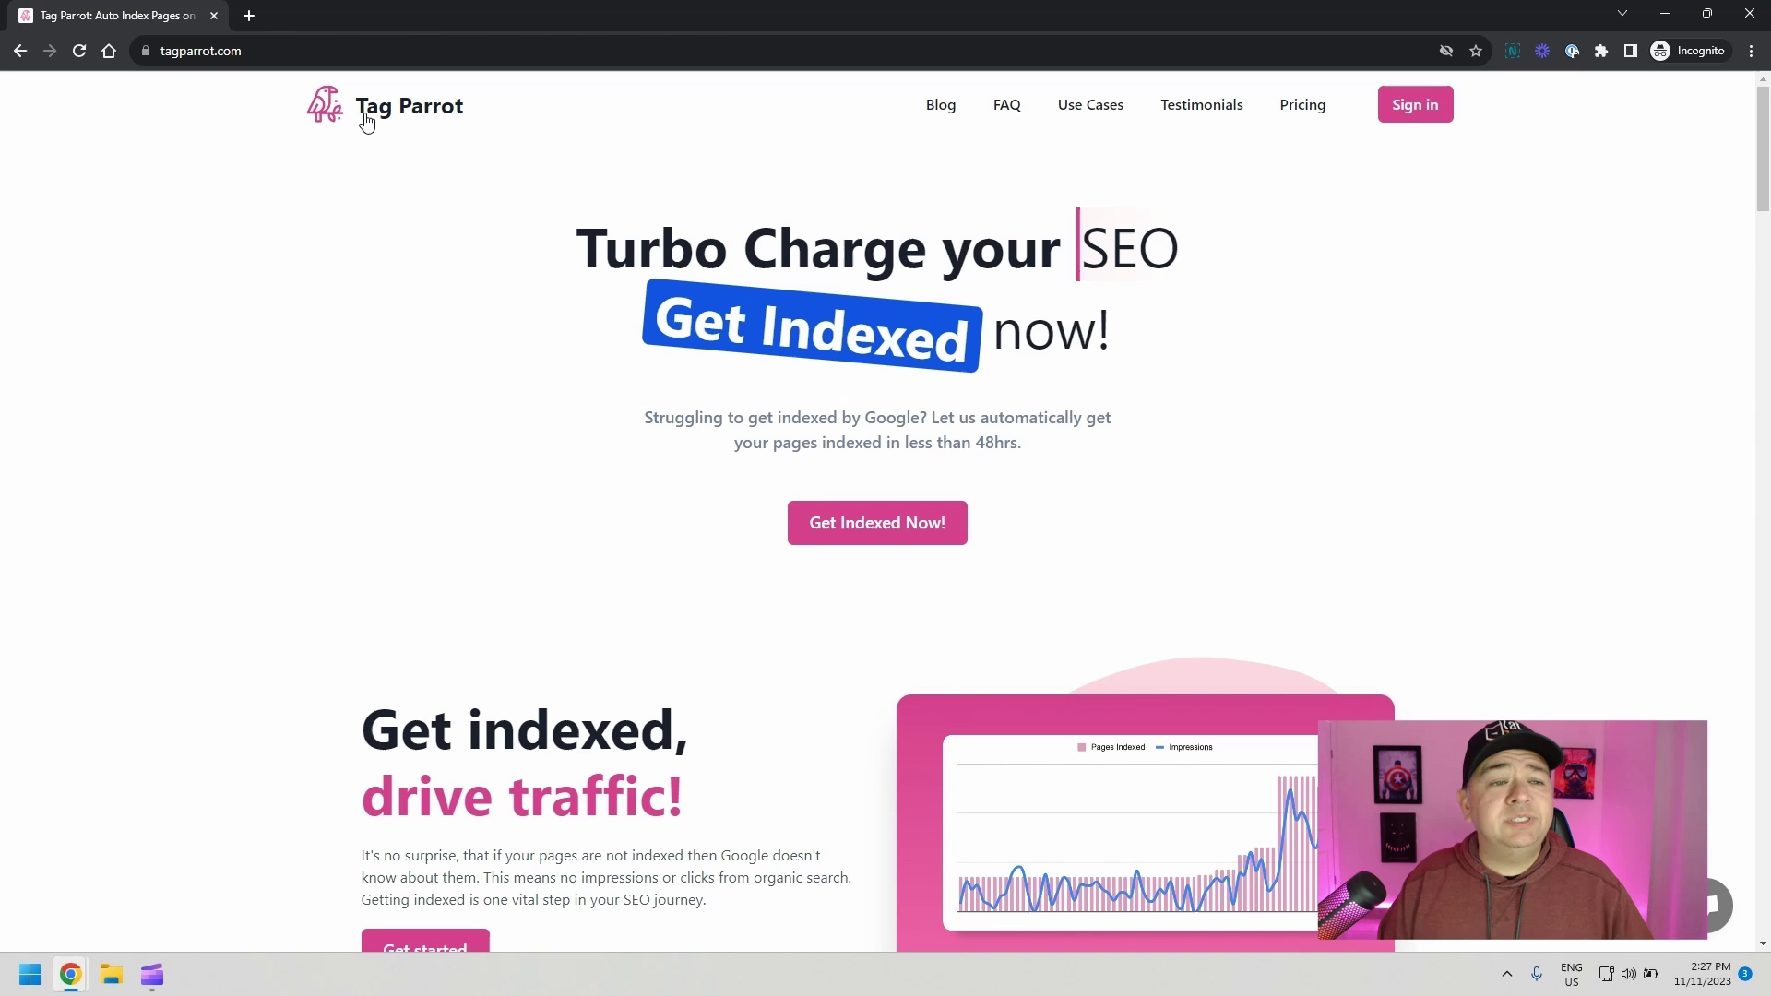
View Tag Parrot's plans: Small $11, Medium $29, Large $59 and Agency $129 per month
left_click(1307, 115)
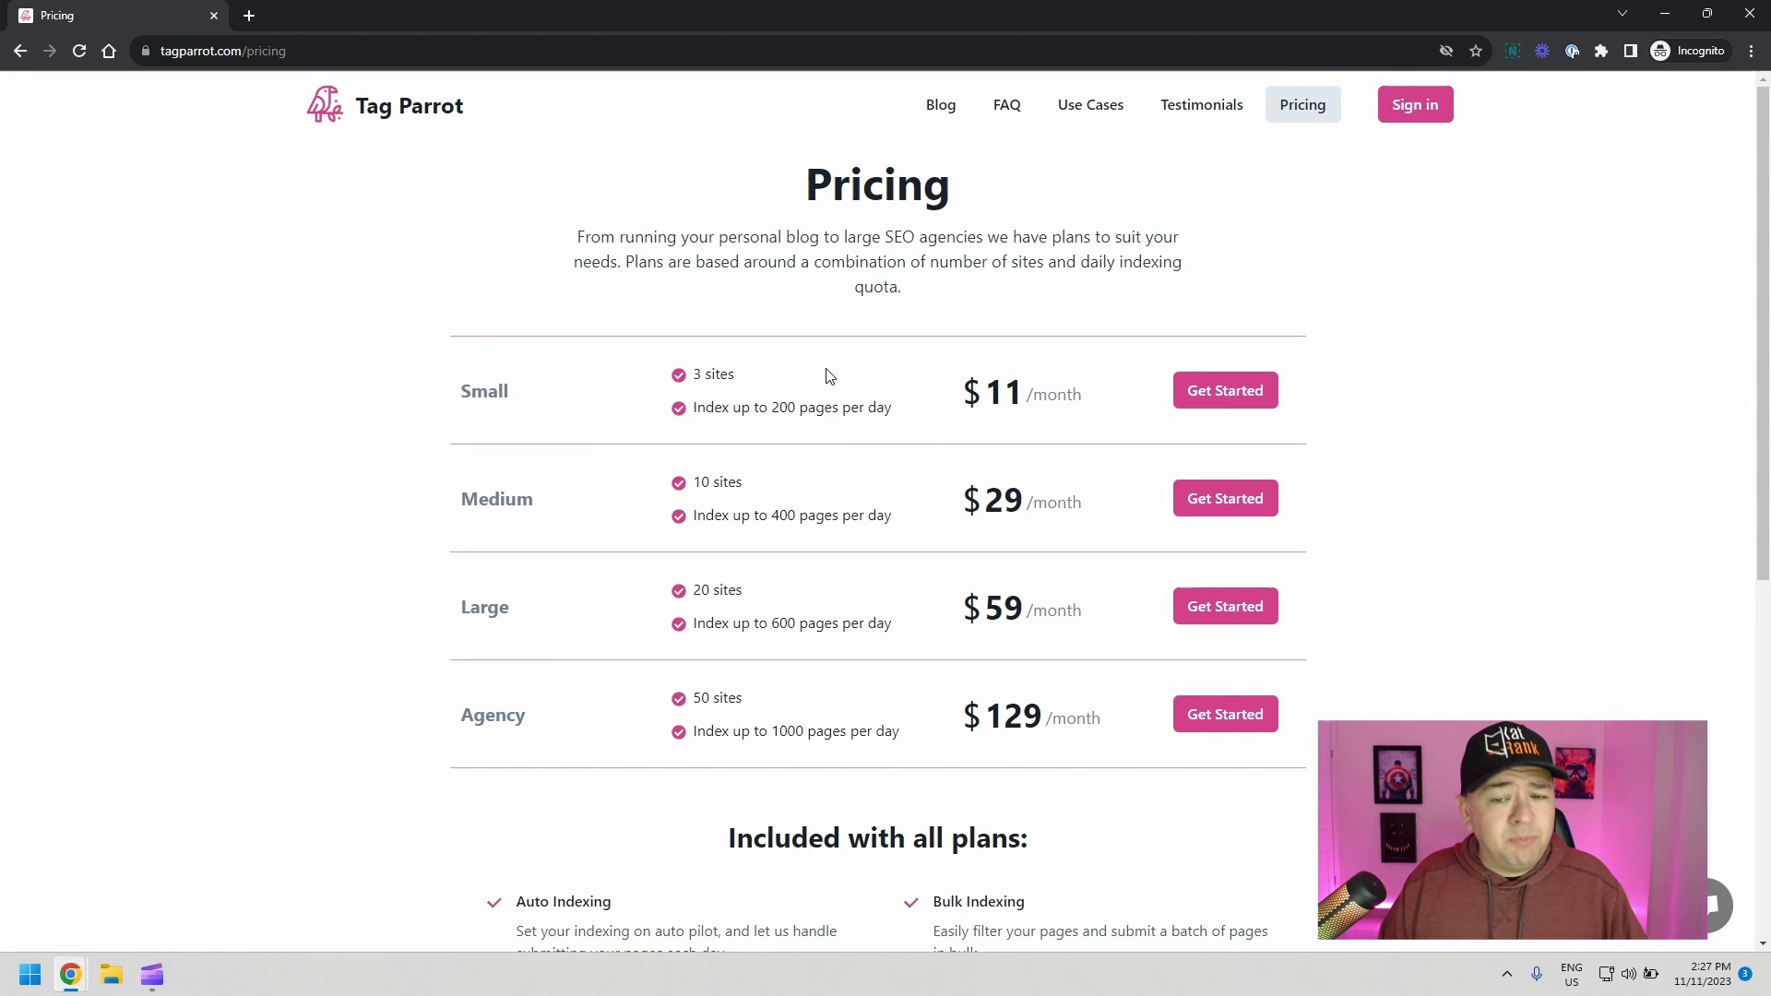
left_click_drag(997, 400, 1022, 396)
left_click(1029, 396)
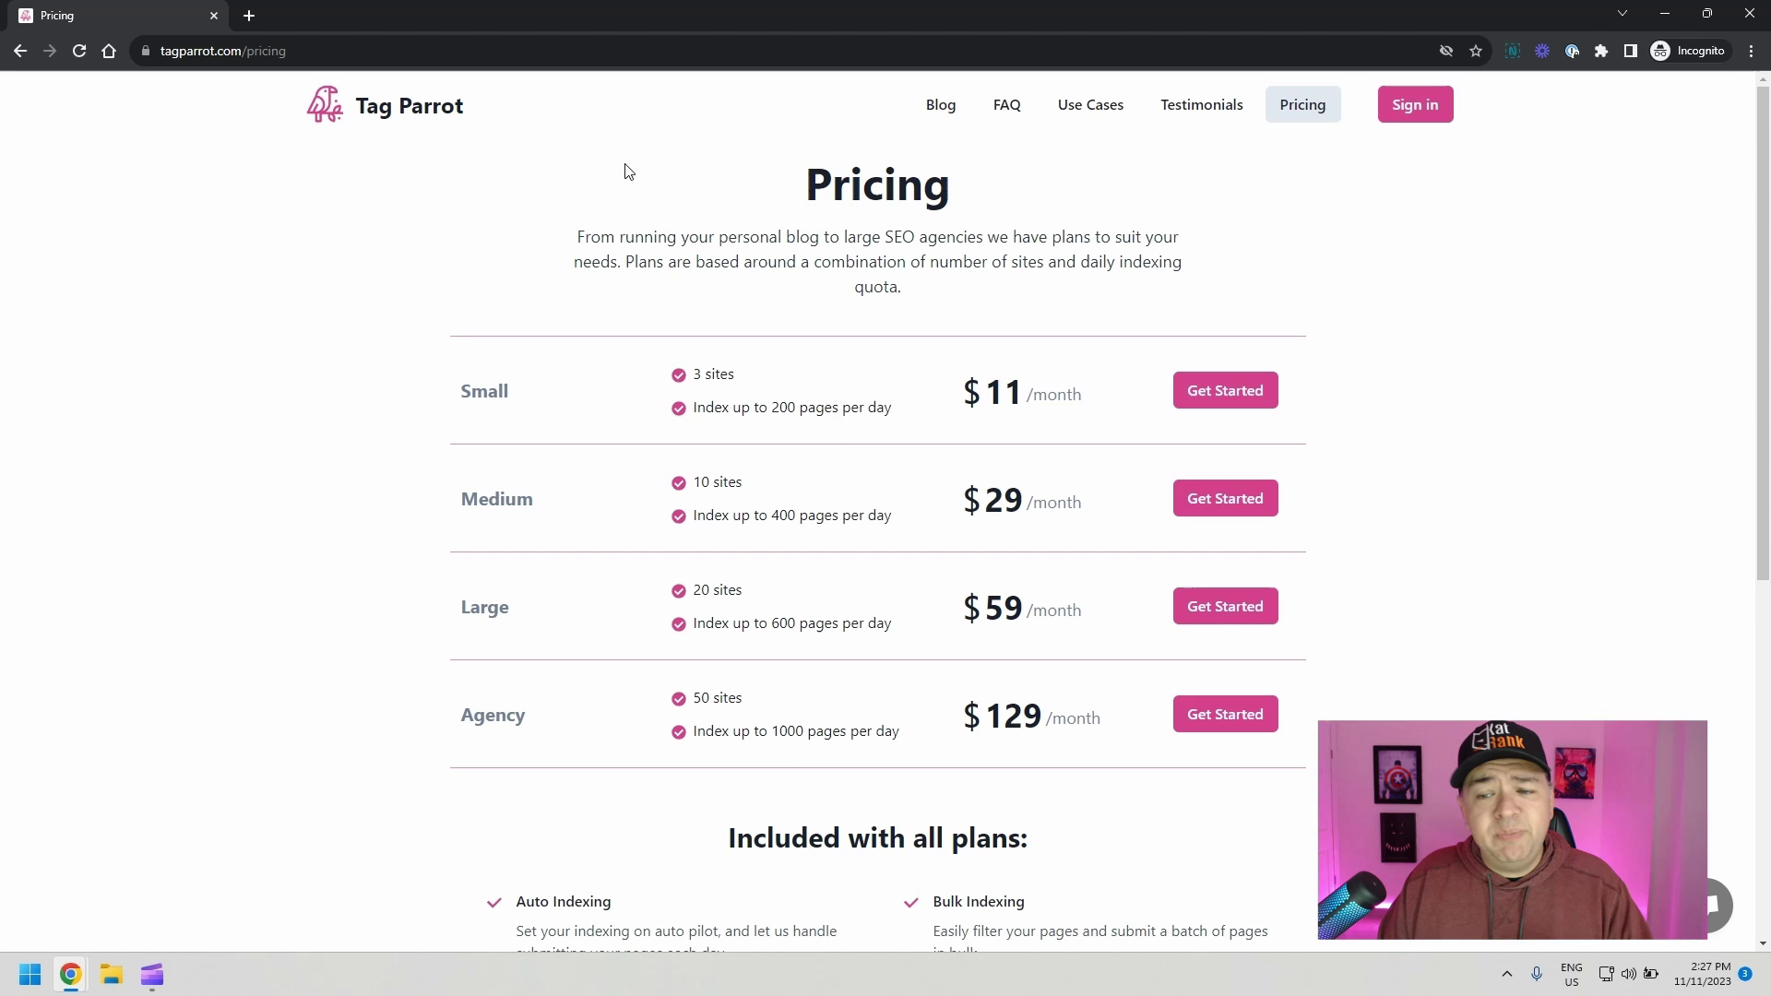
Close the incognito pricing window and review purrfectwhiskers.com's 133 pages in Tag Parrot
left_click(1751, 13)
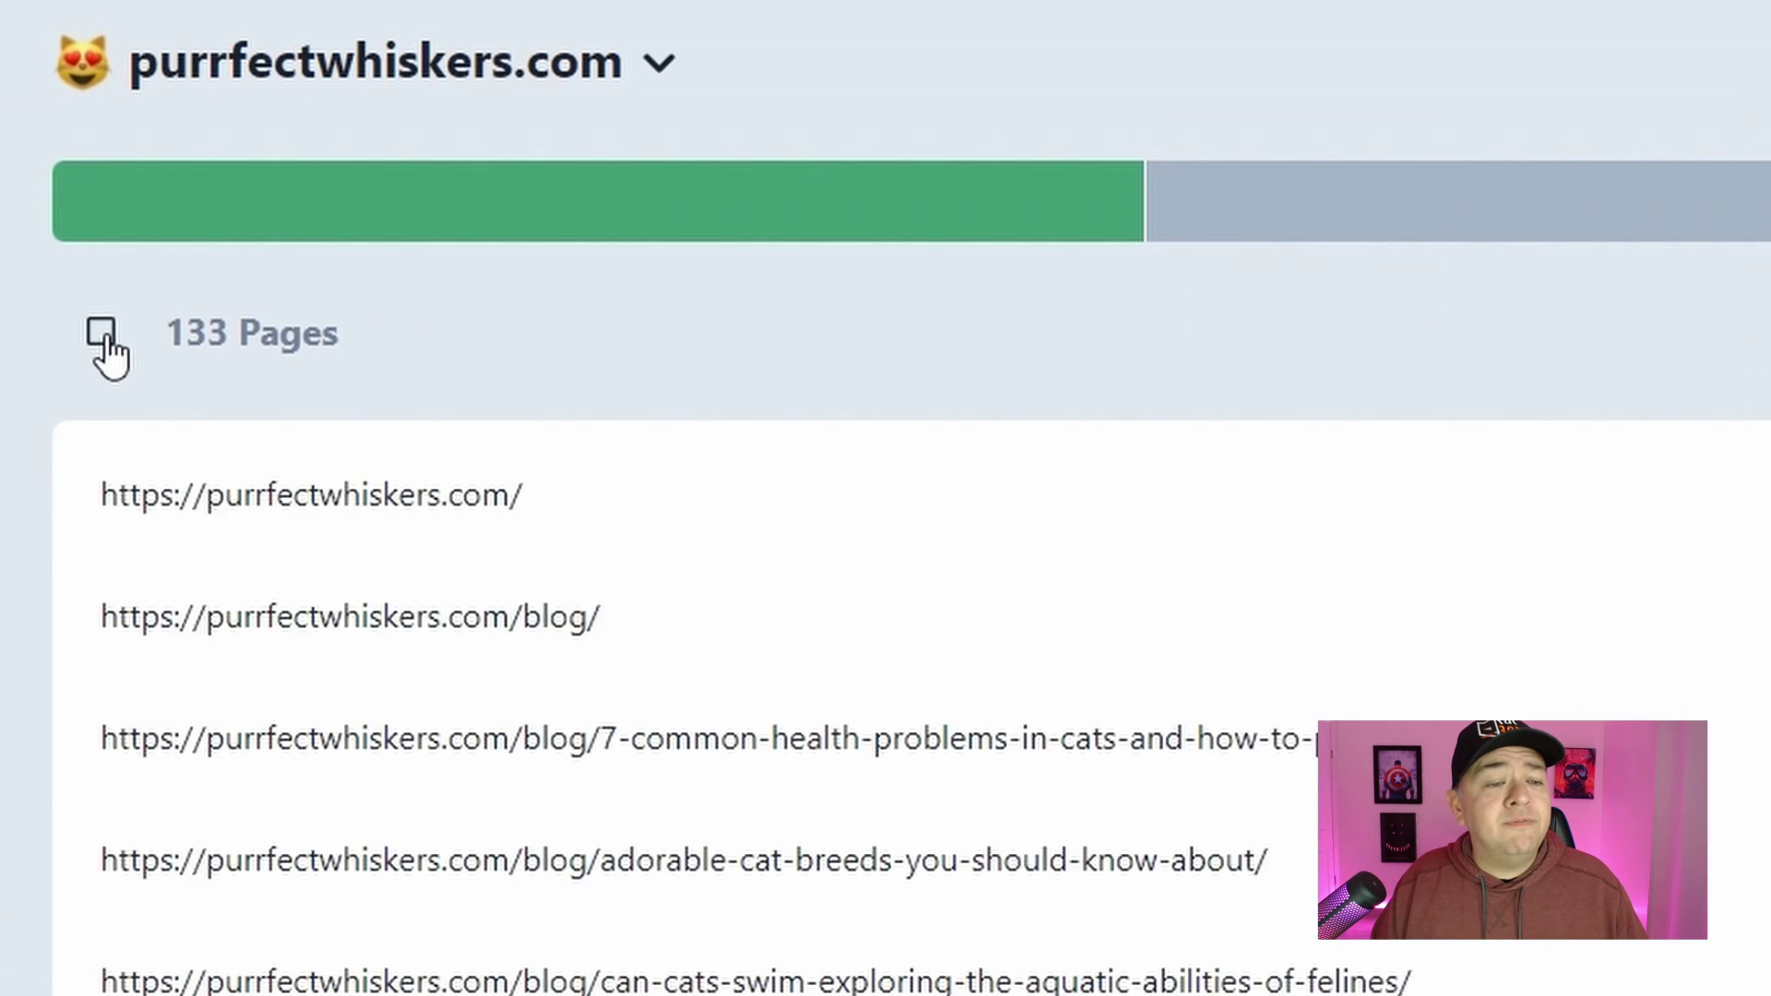
left_click(341, 319)
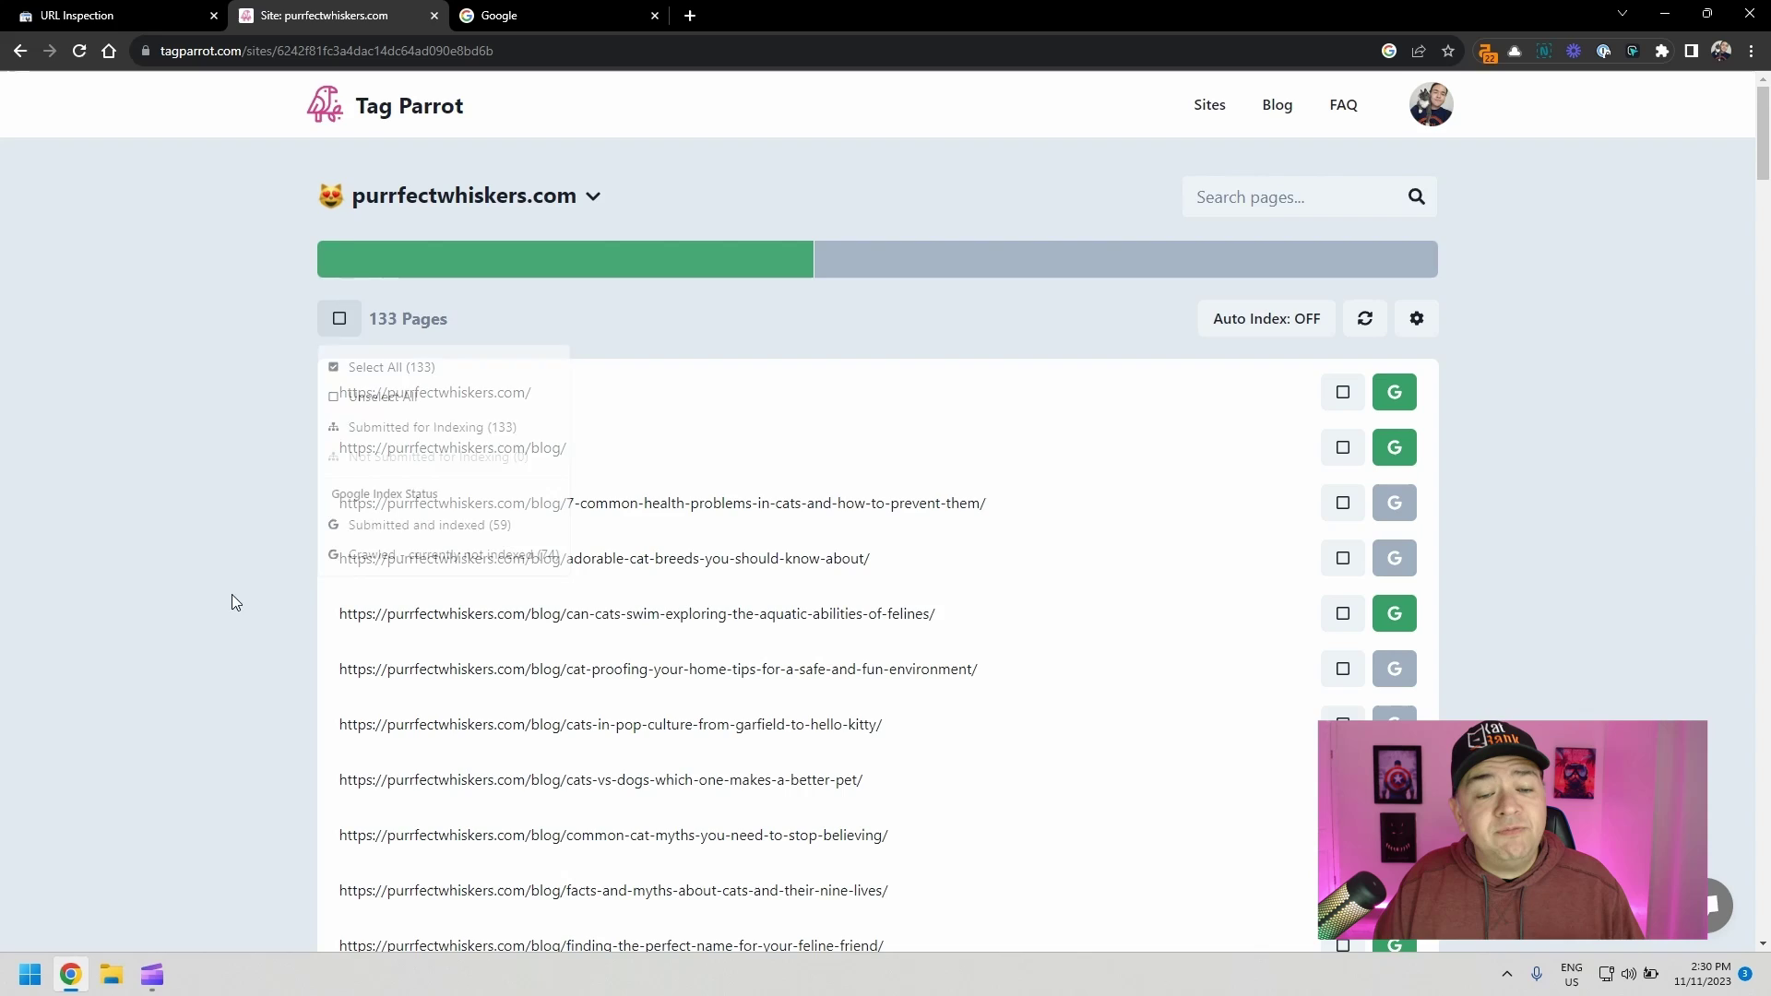
scroll(365, 704, "down", 4)
scroll(543, 526, "down", 4)
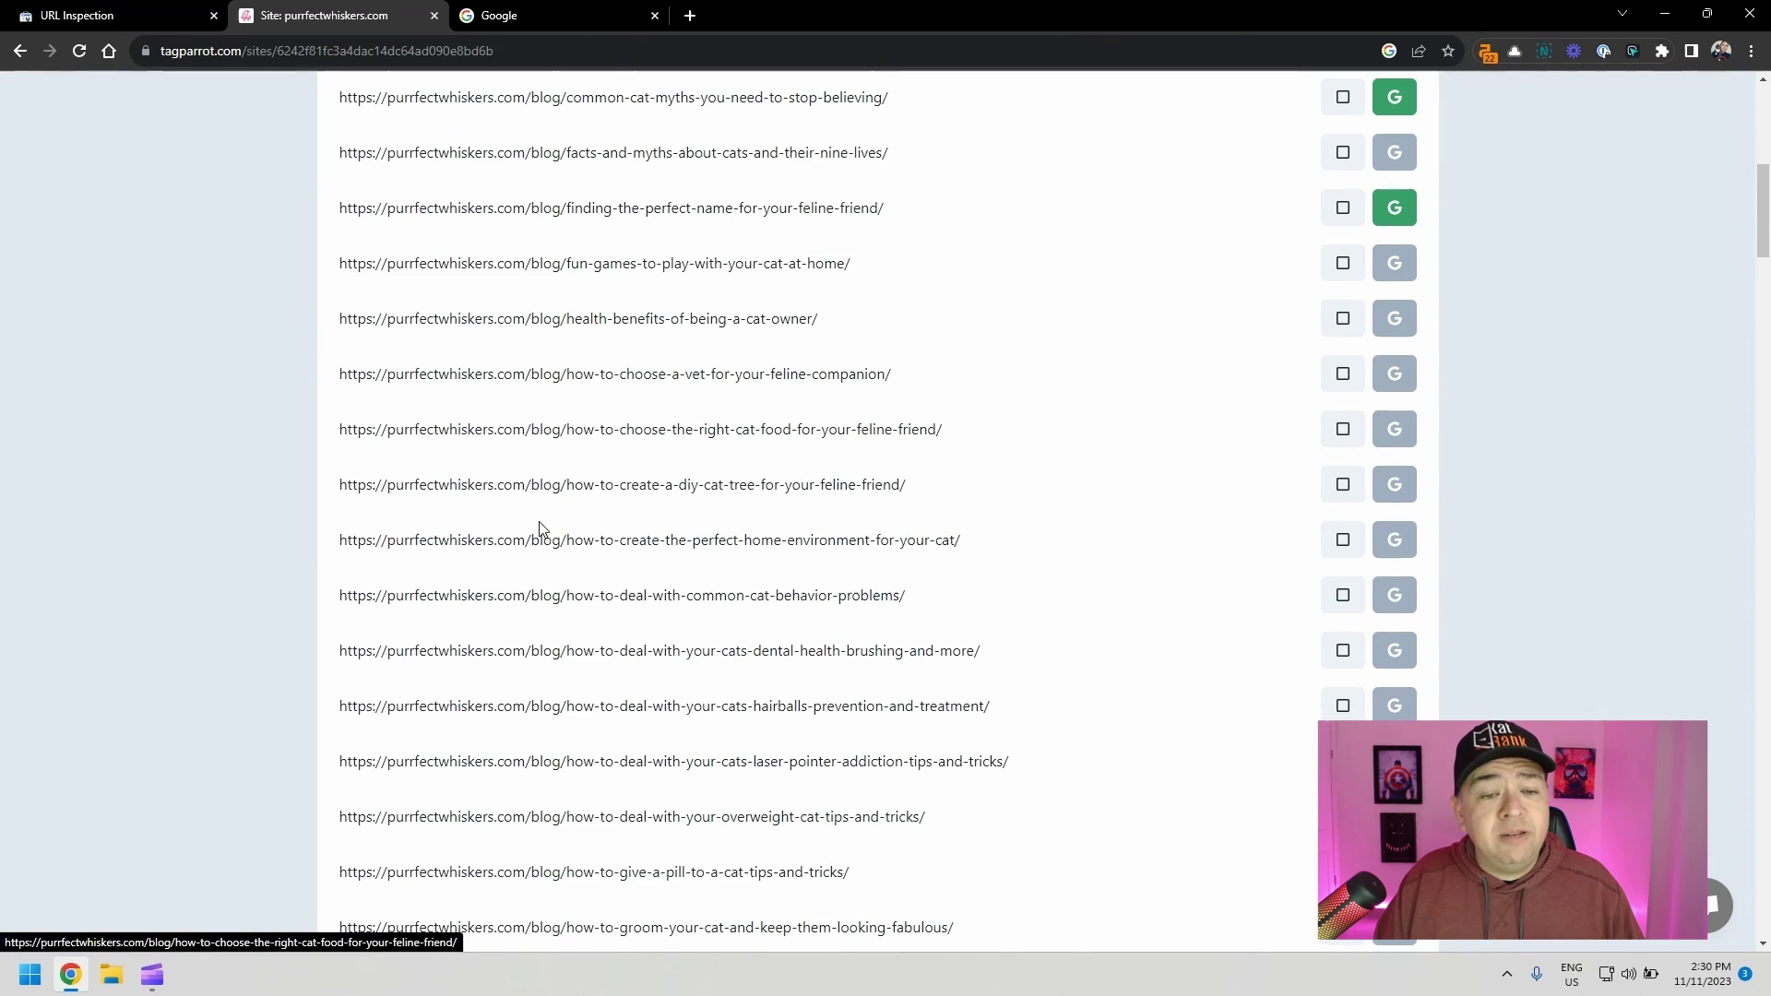
scroll(543, 527, "down", 10)
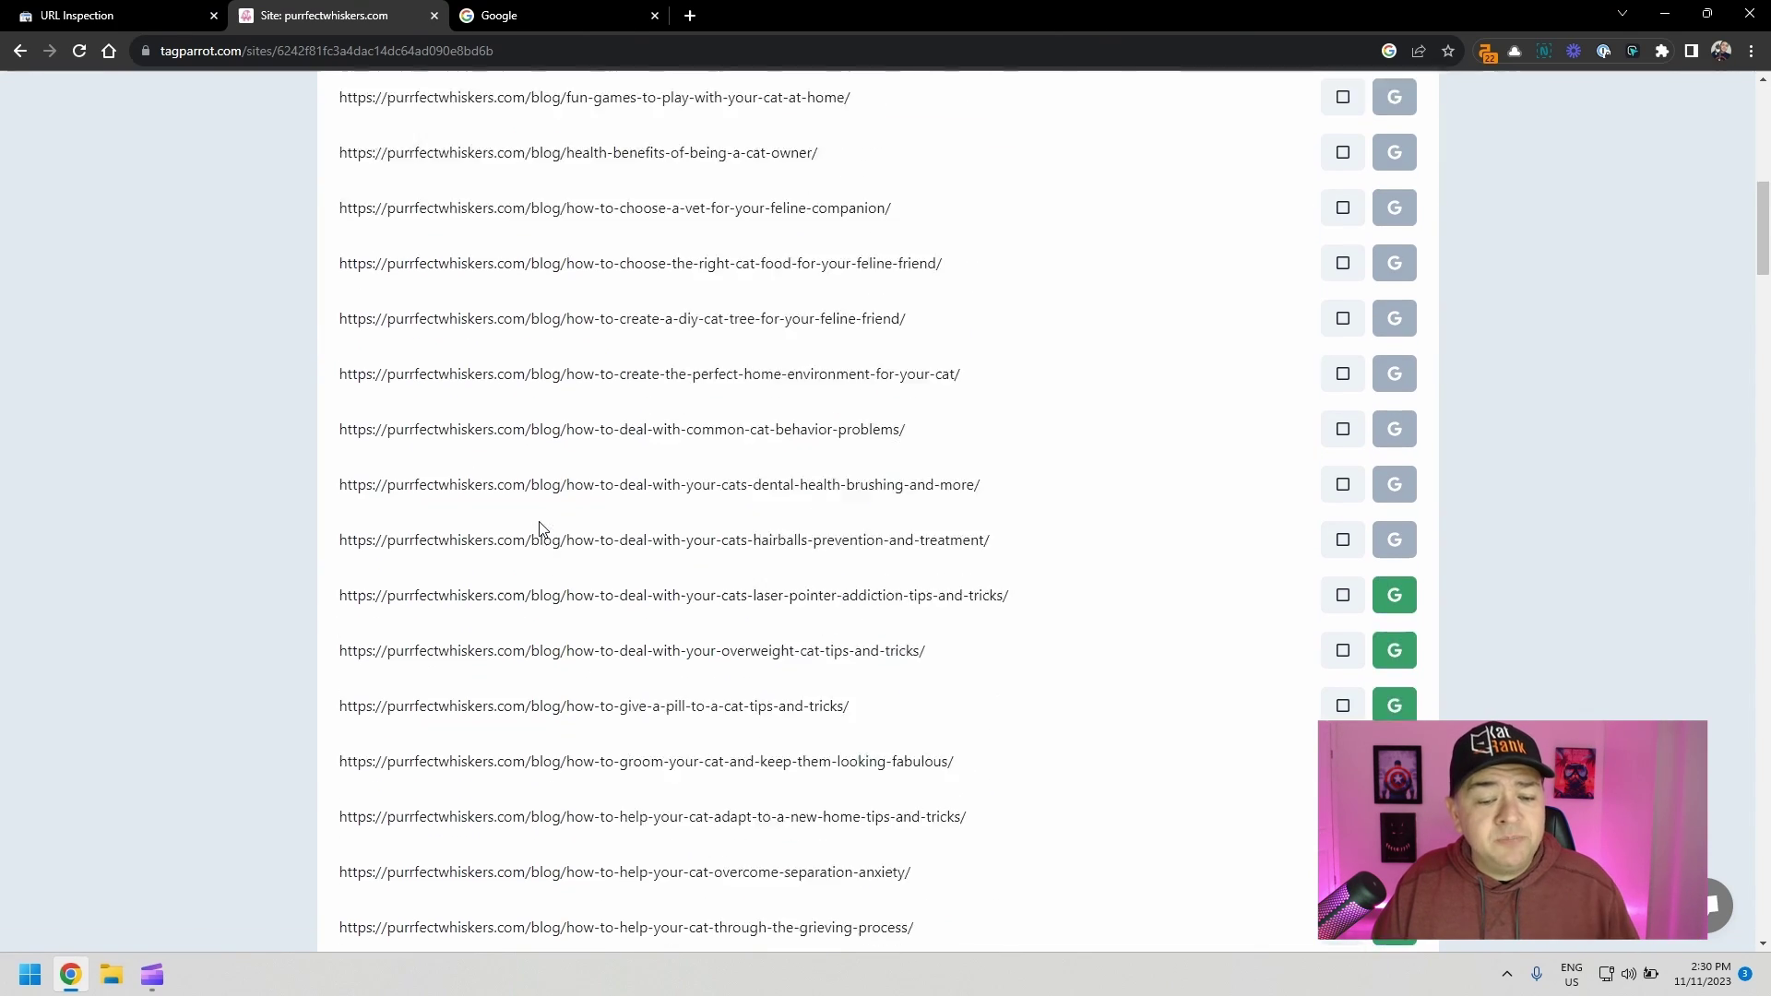
scroll(540, 528, "up", 18)
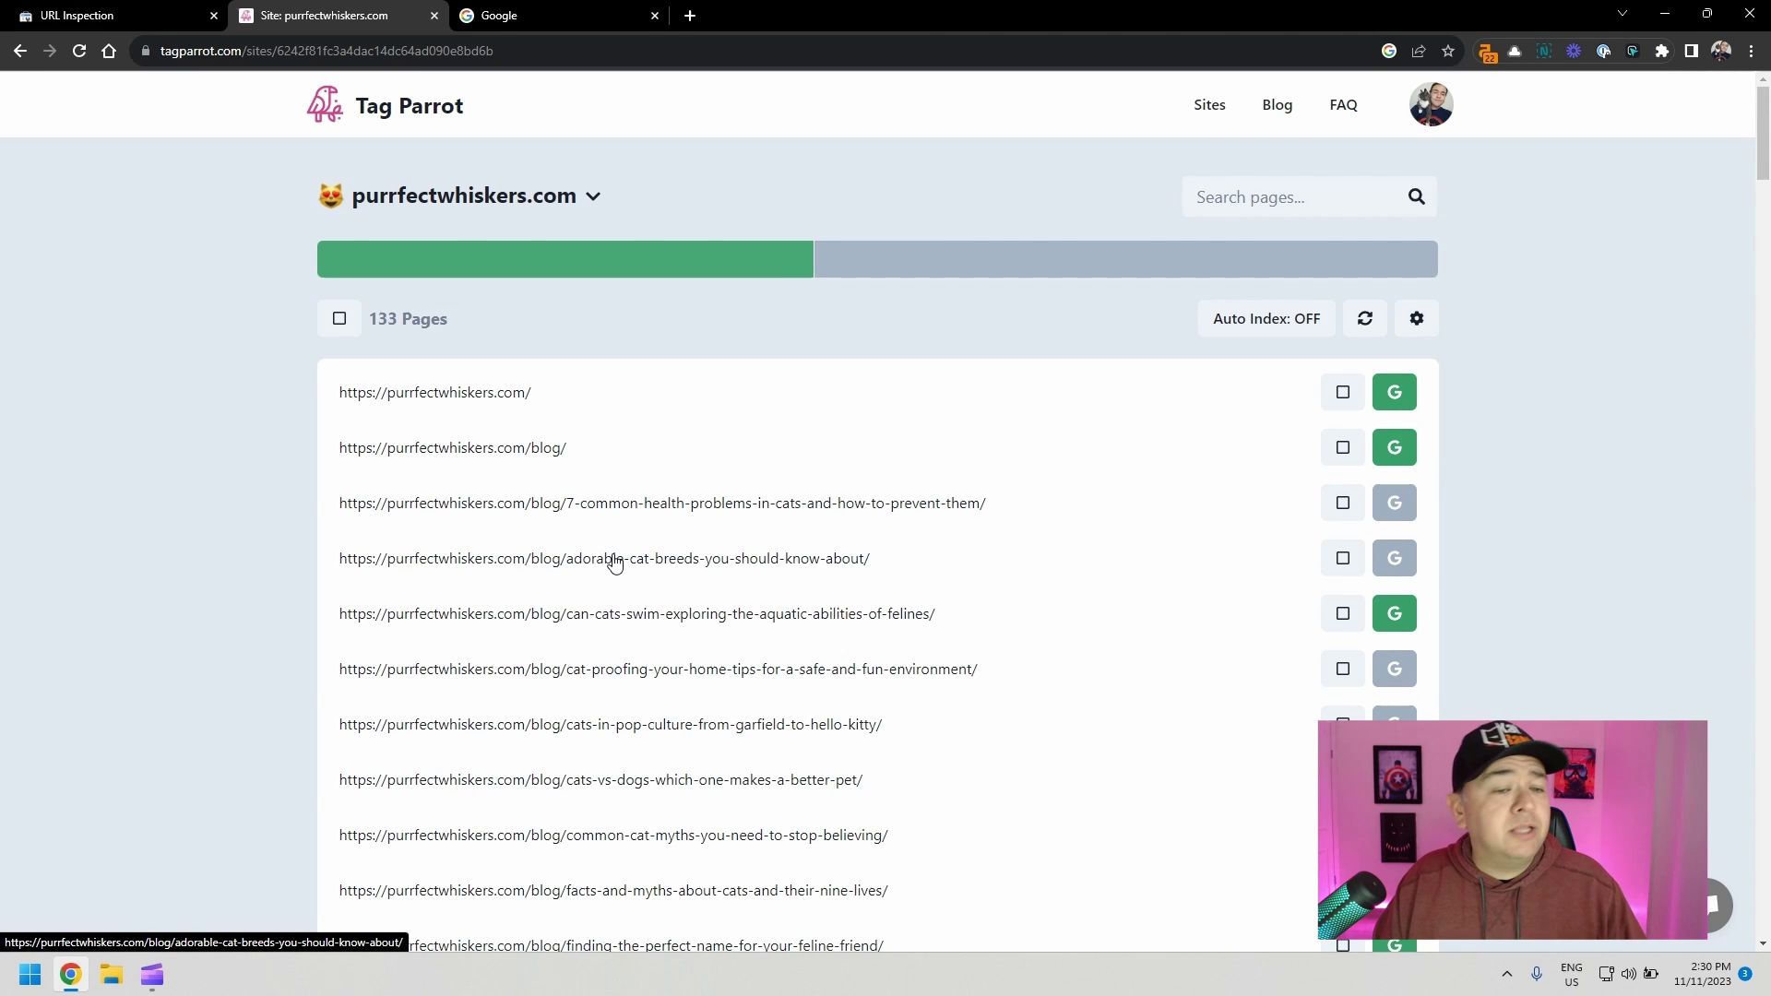
Select the 74 'Crawled - currently not indexed' pages and start submitting them to Google
left_click(340, 318)
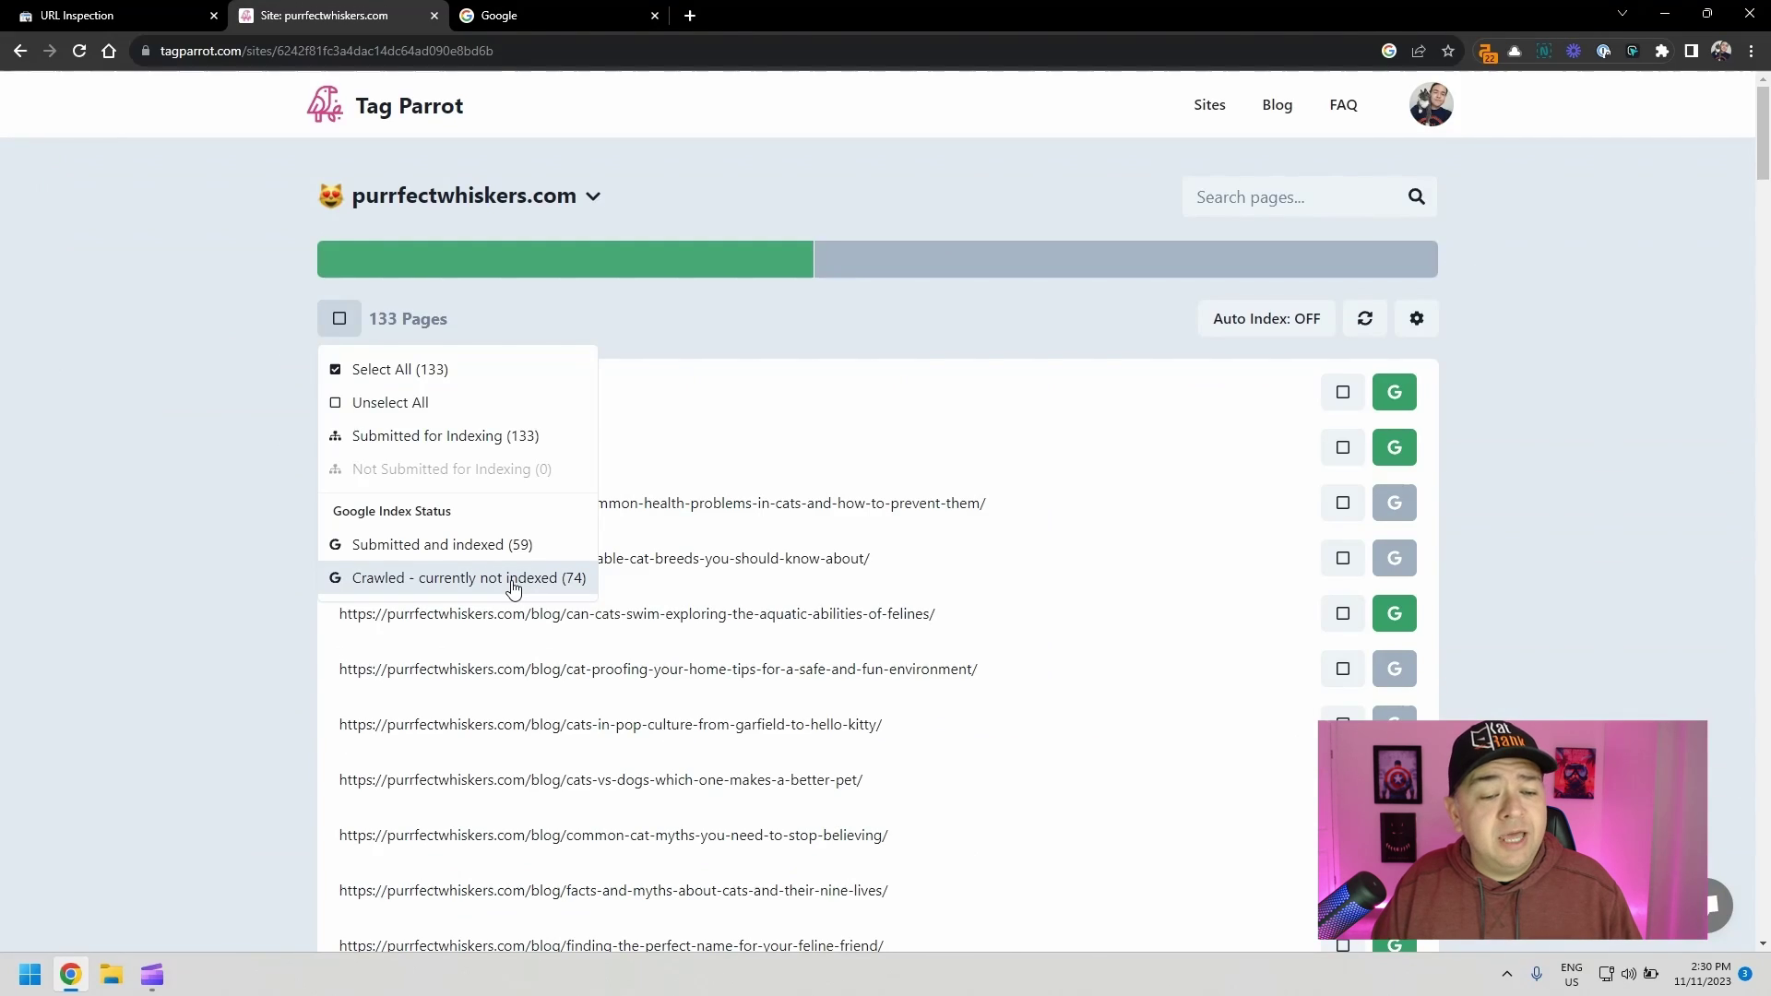
left_click(351, 905)
scroll(270, 502, "down", 5)
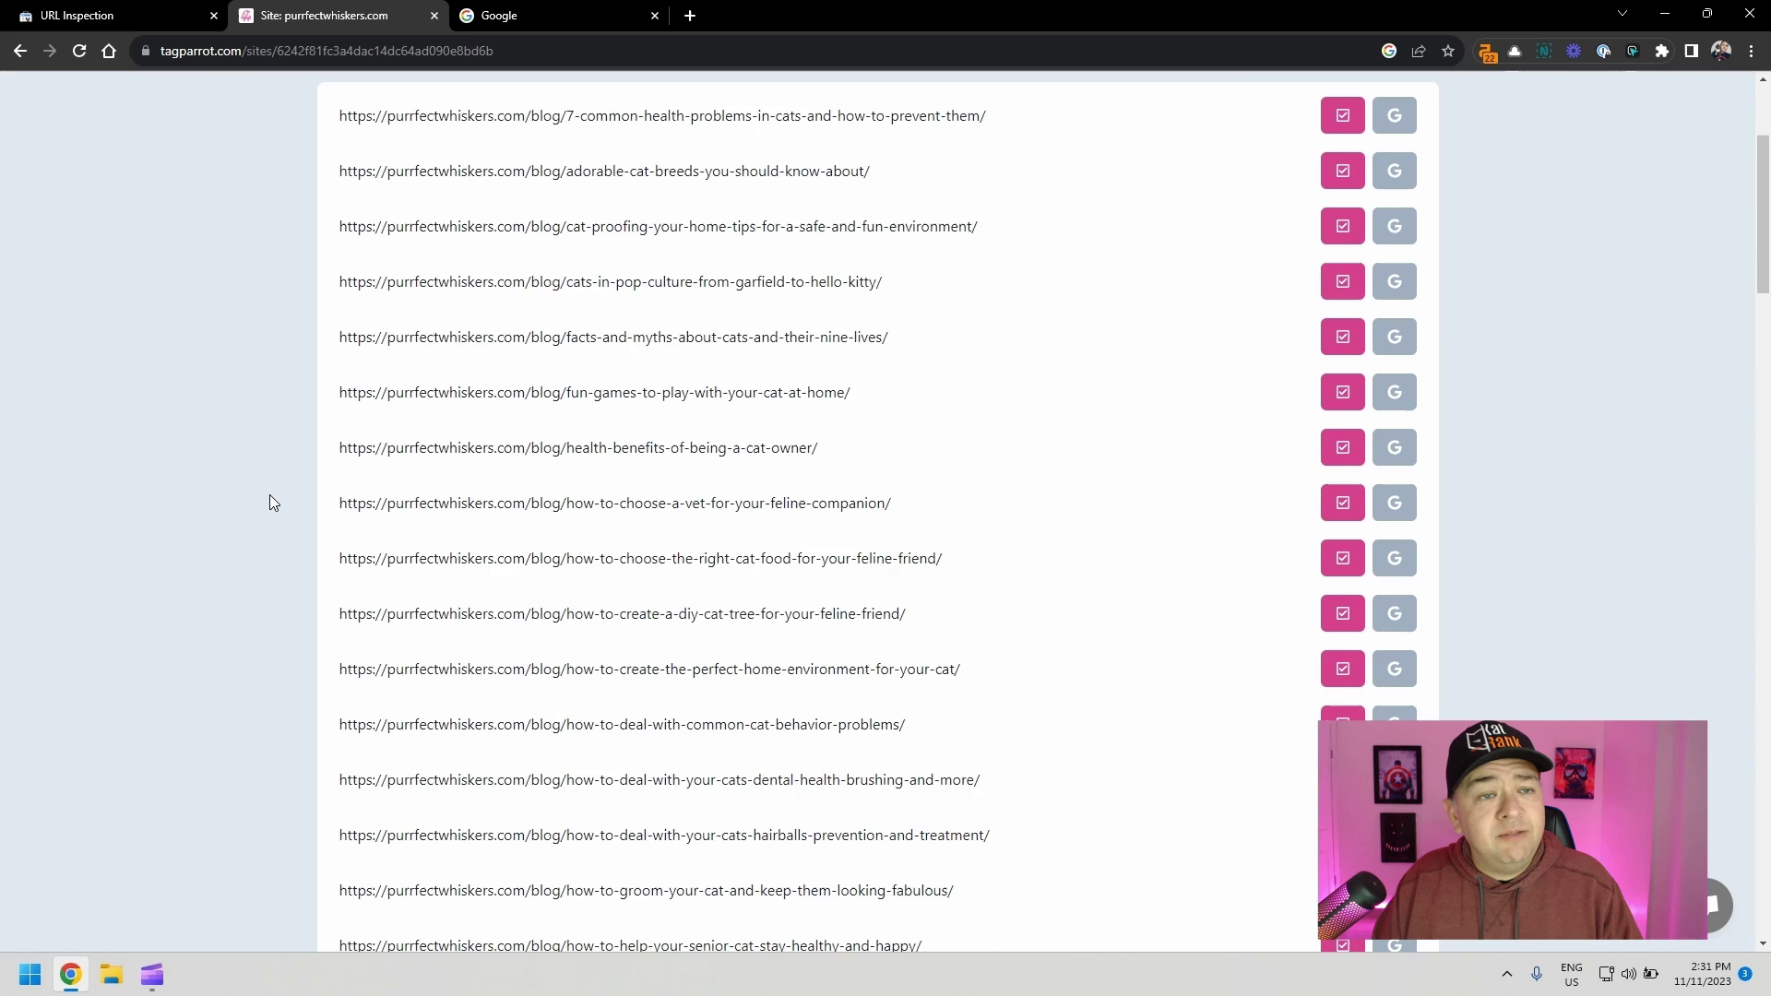
scroll(269, 502, "up", 3)
left_click(336, 322)
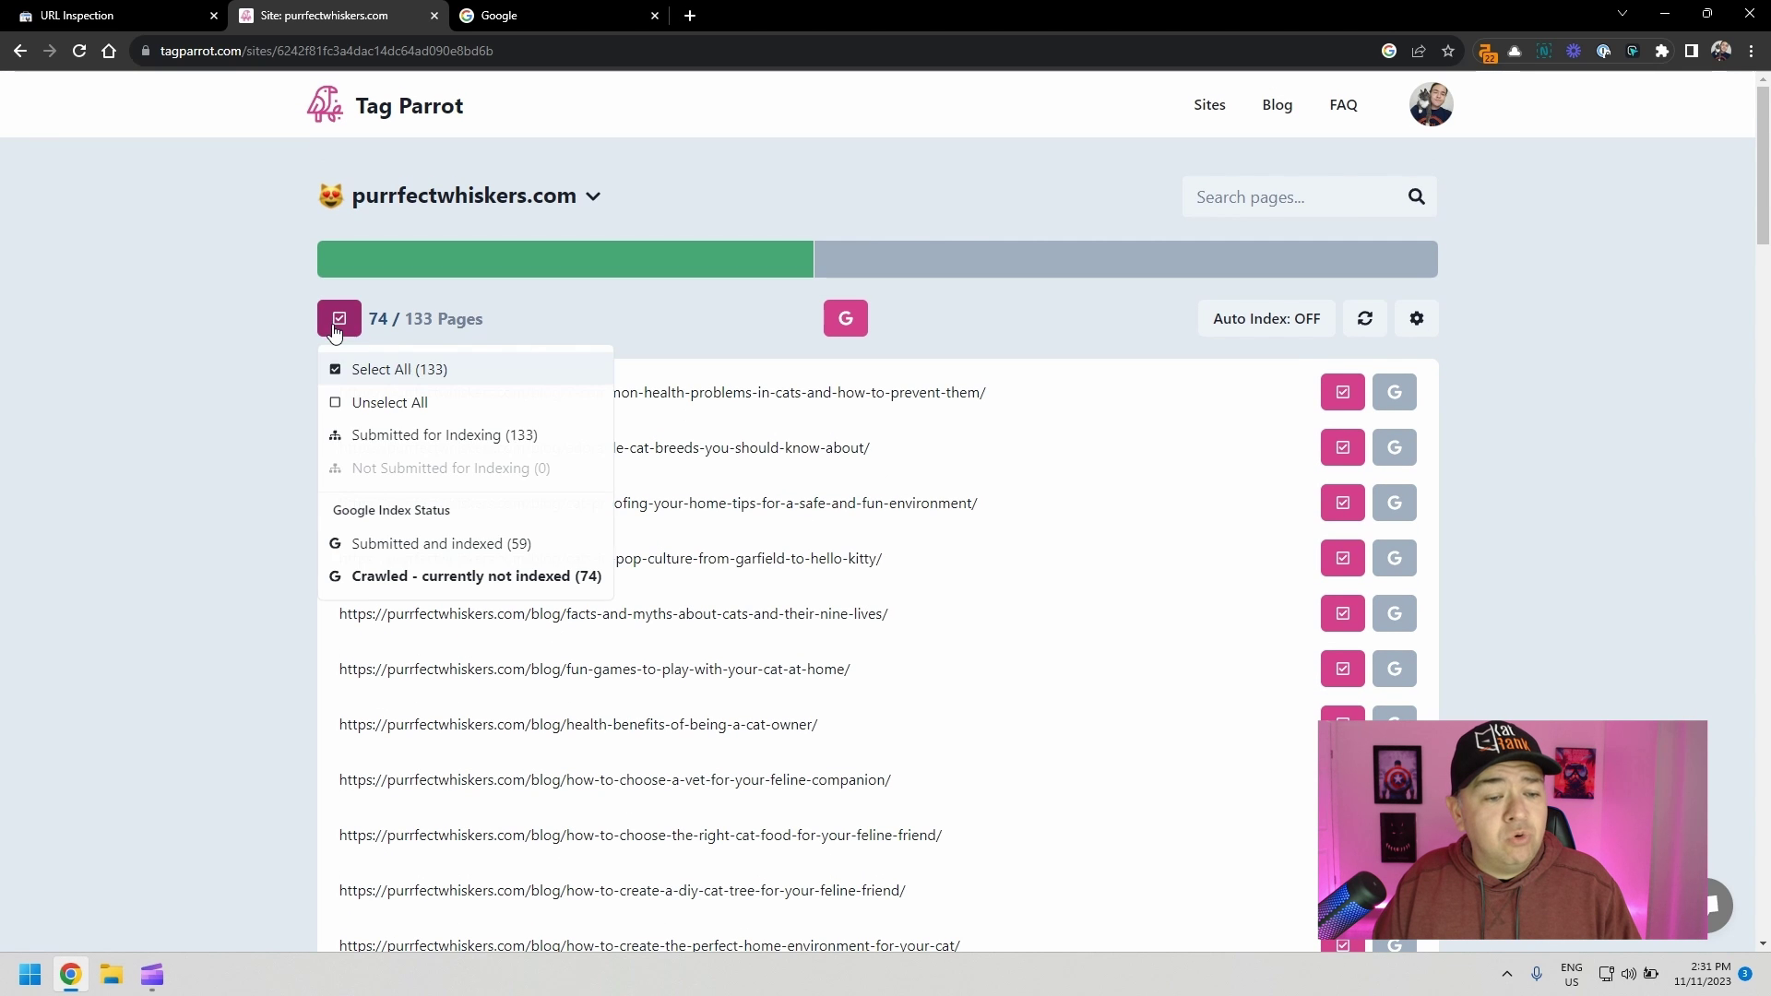
left_click(431, 577)
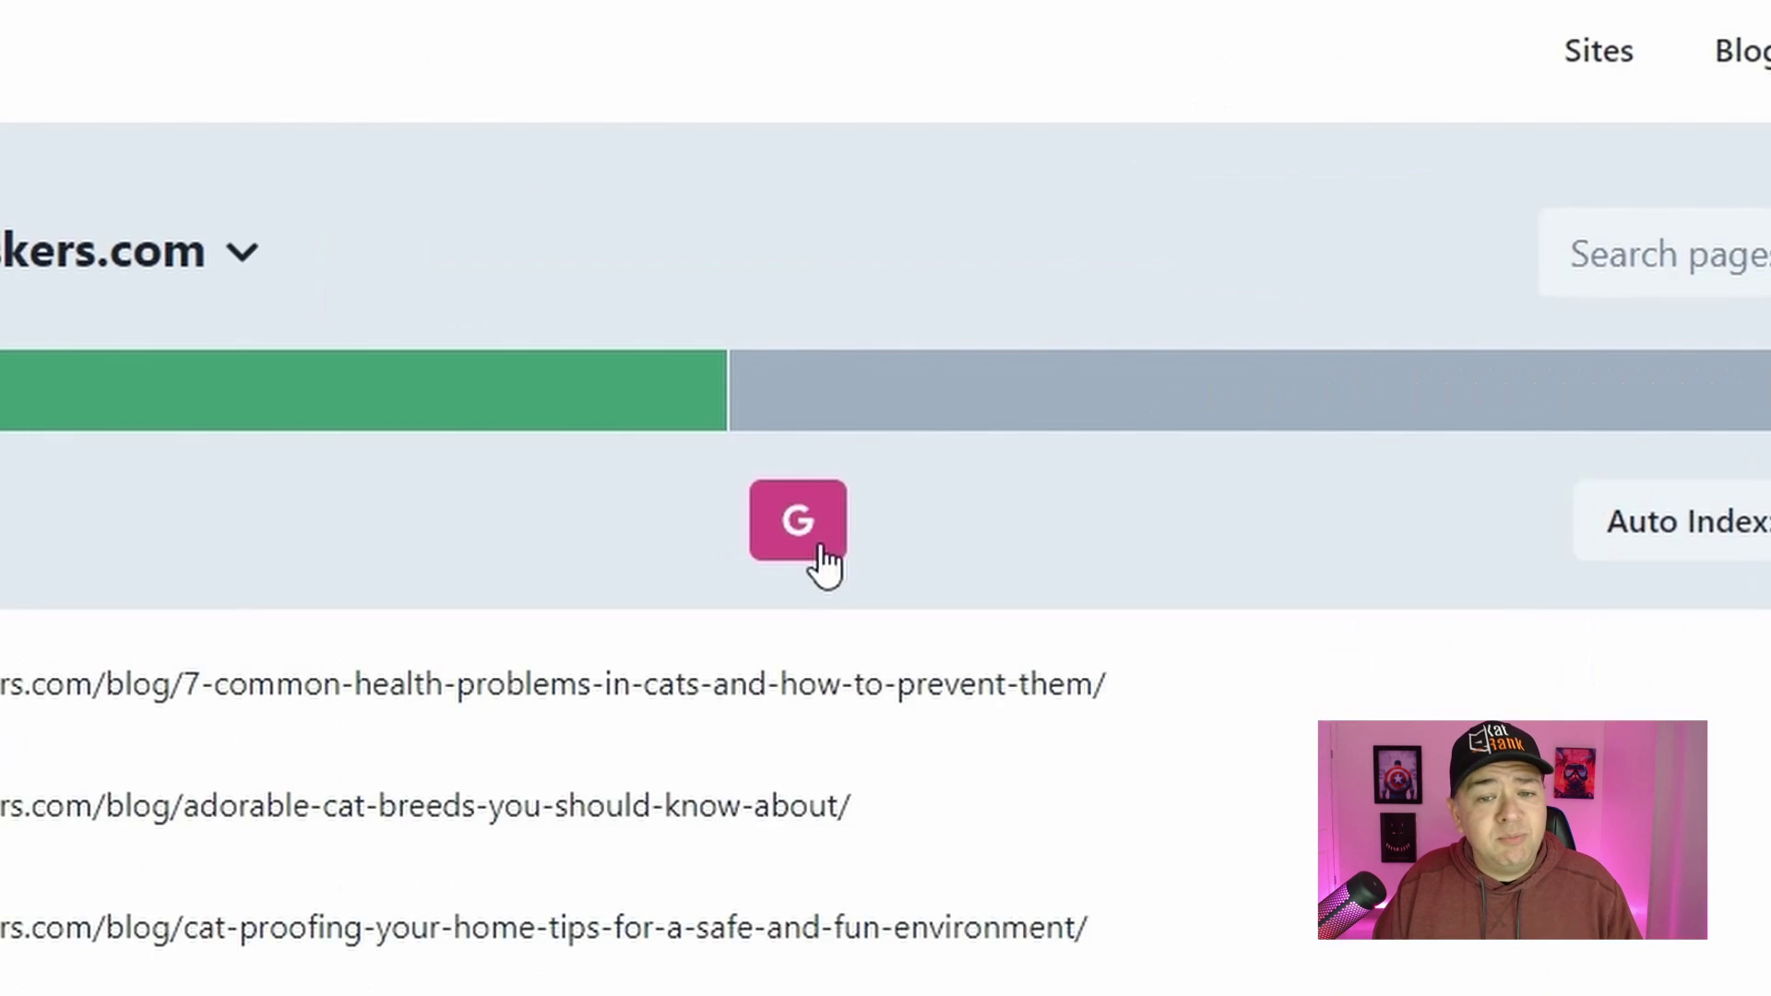
left_click(849, 326)
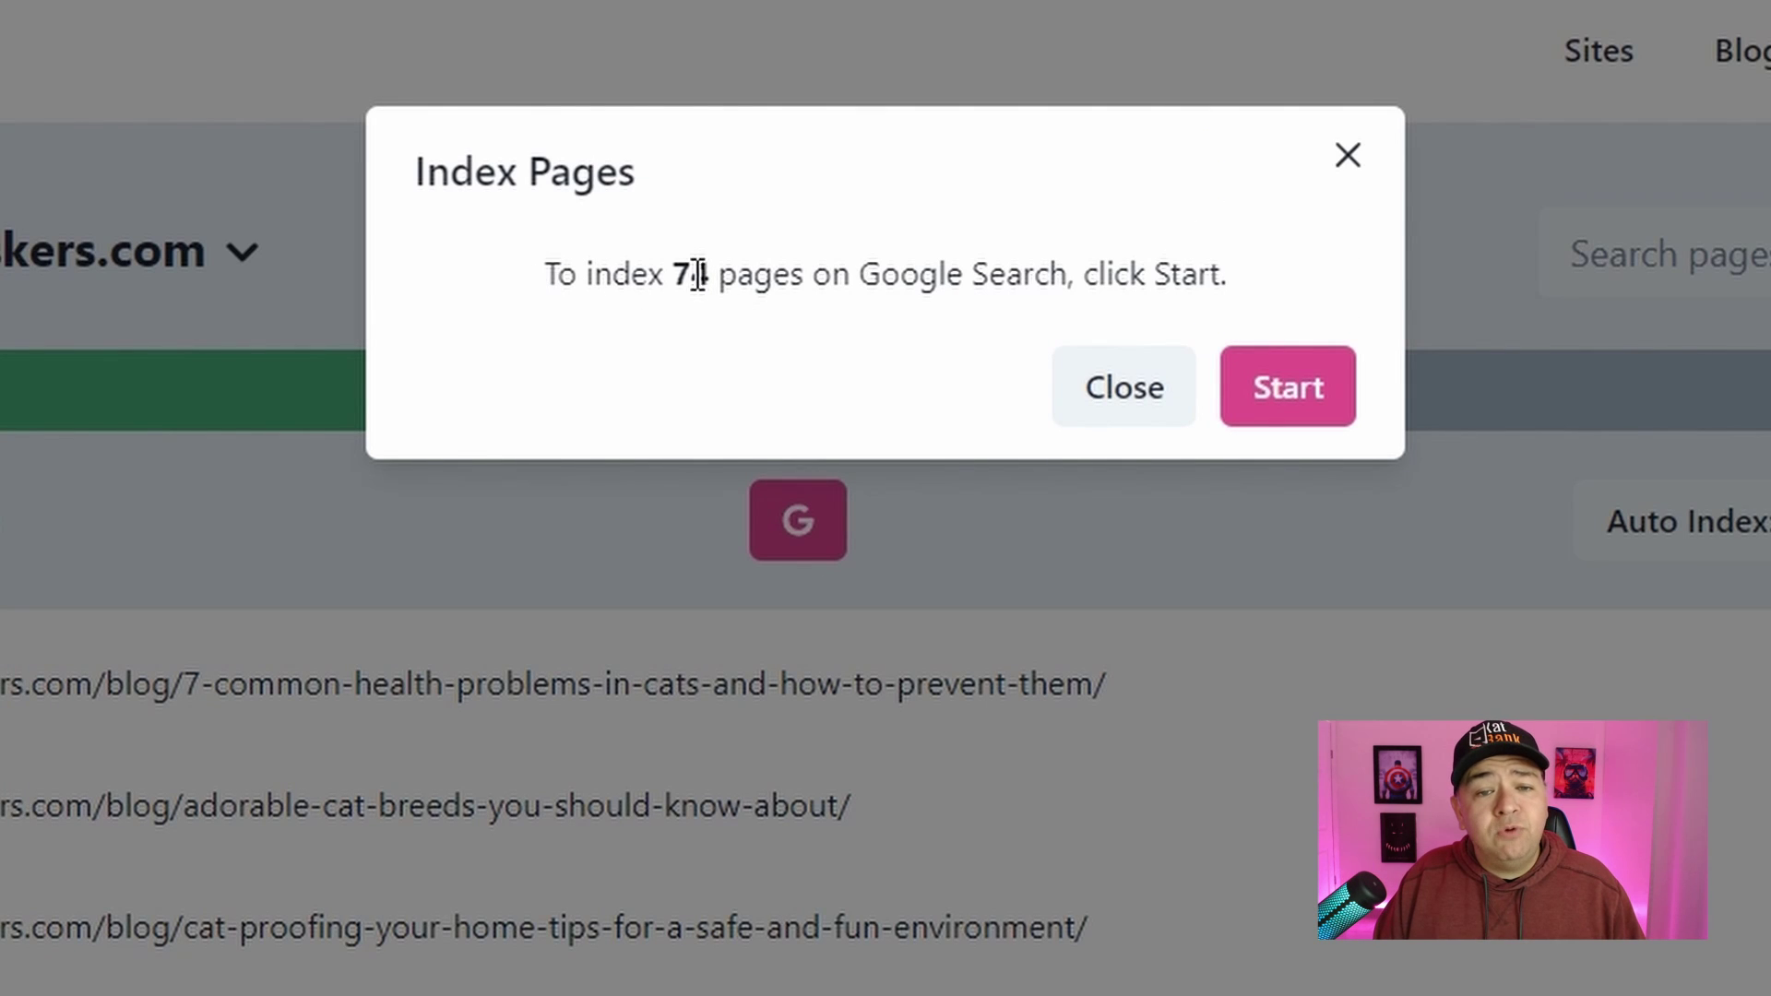
left_click(1305, 406)
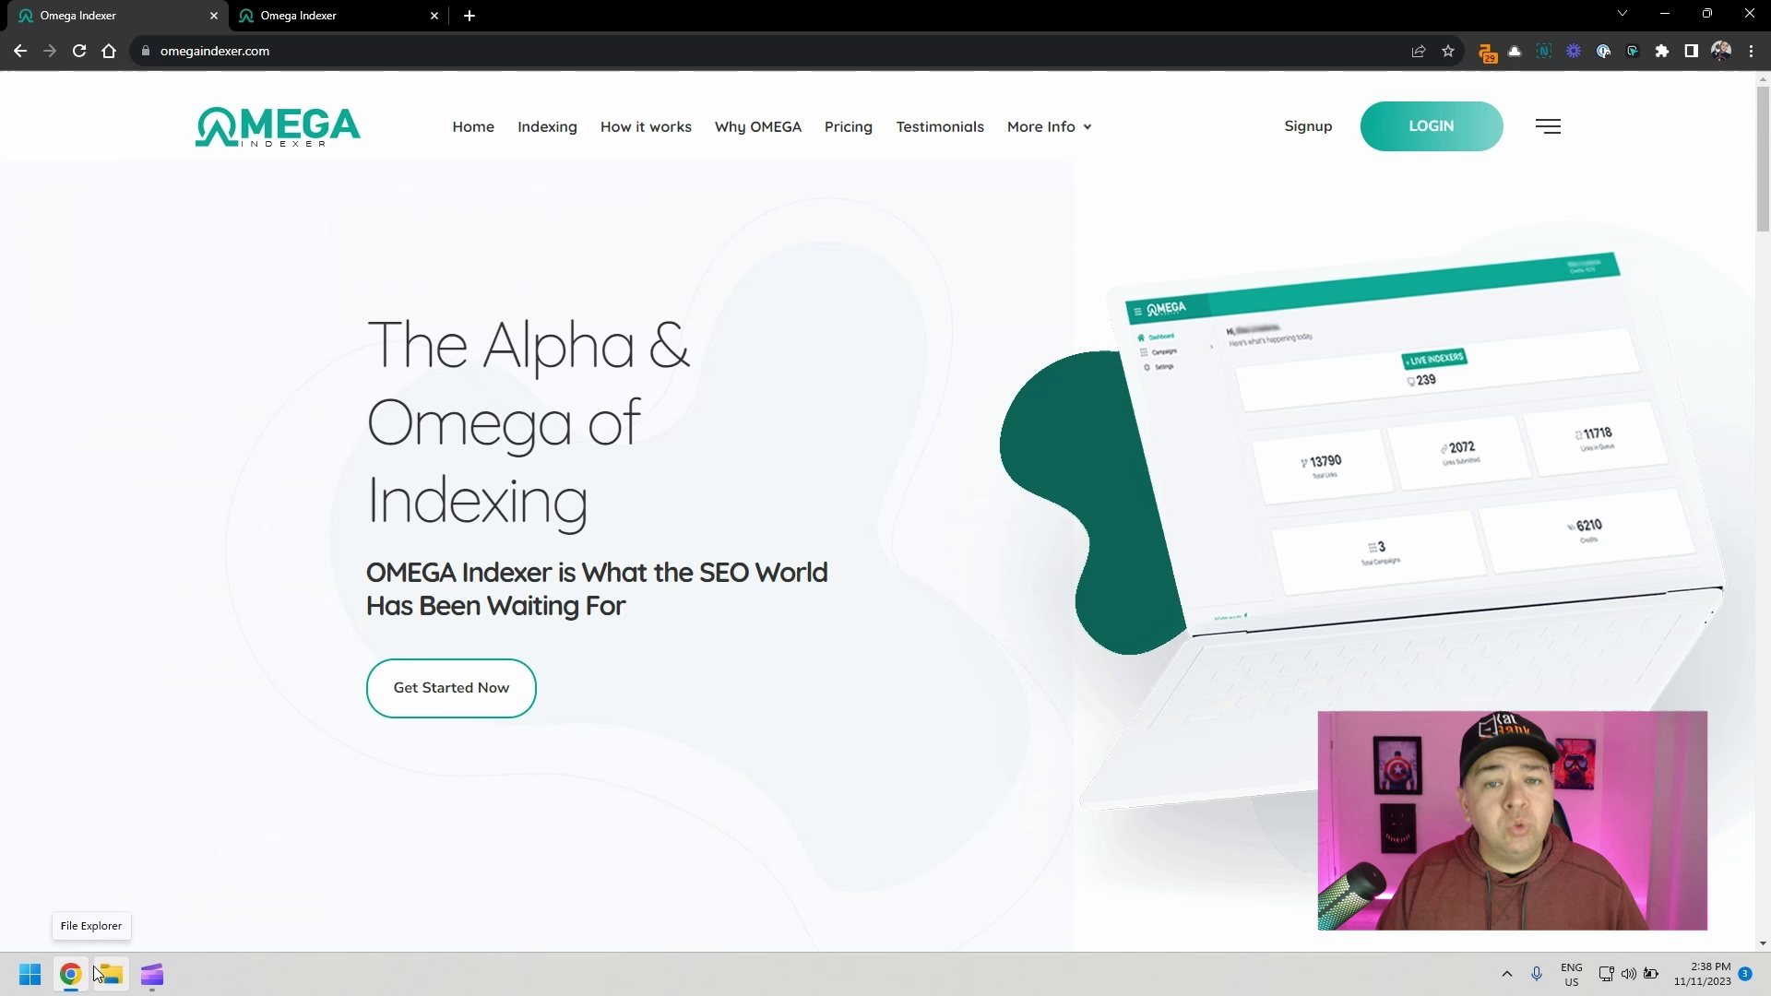
Check Omega Indexer's pricing, noting the $0.02 per-link price
left_click(860, 135)
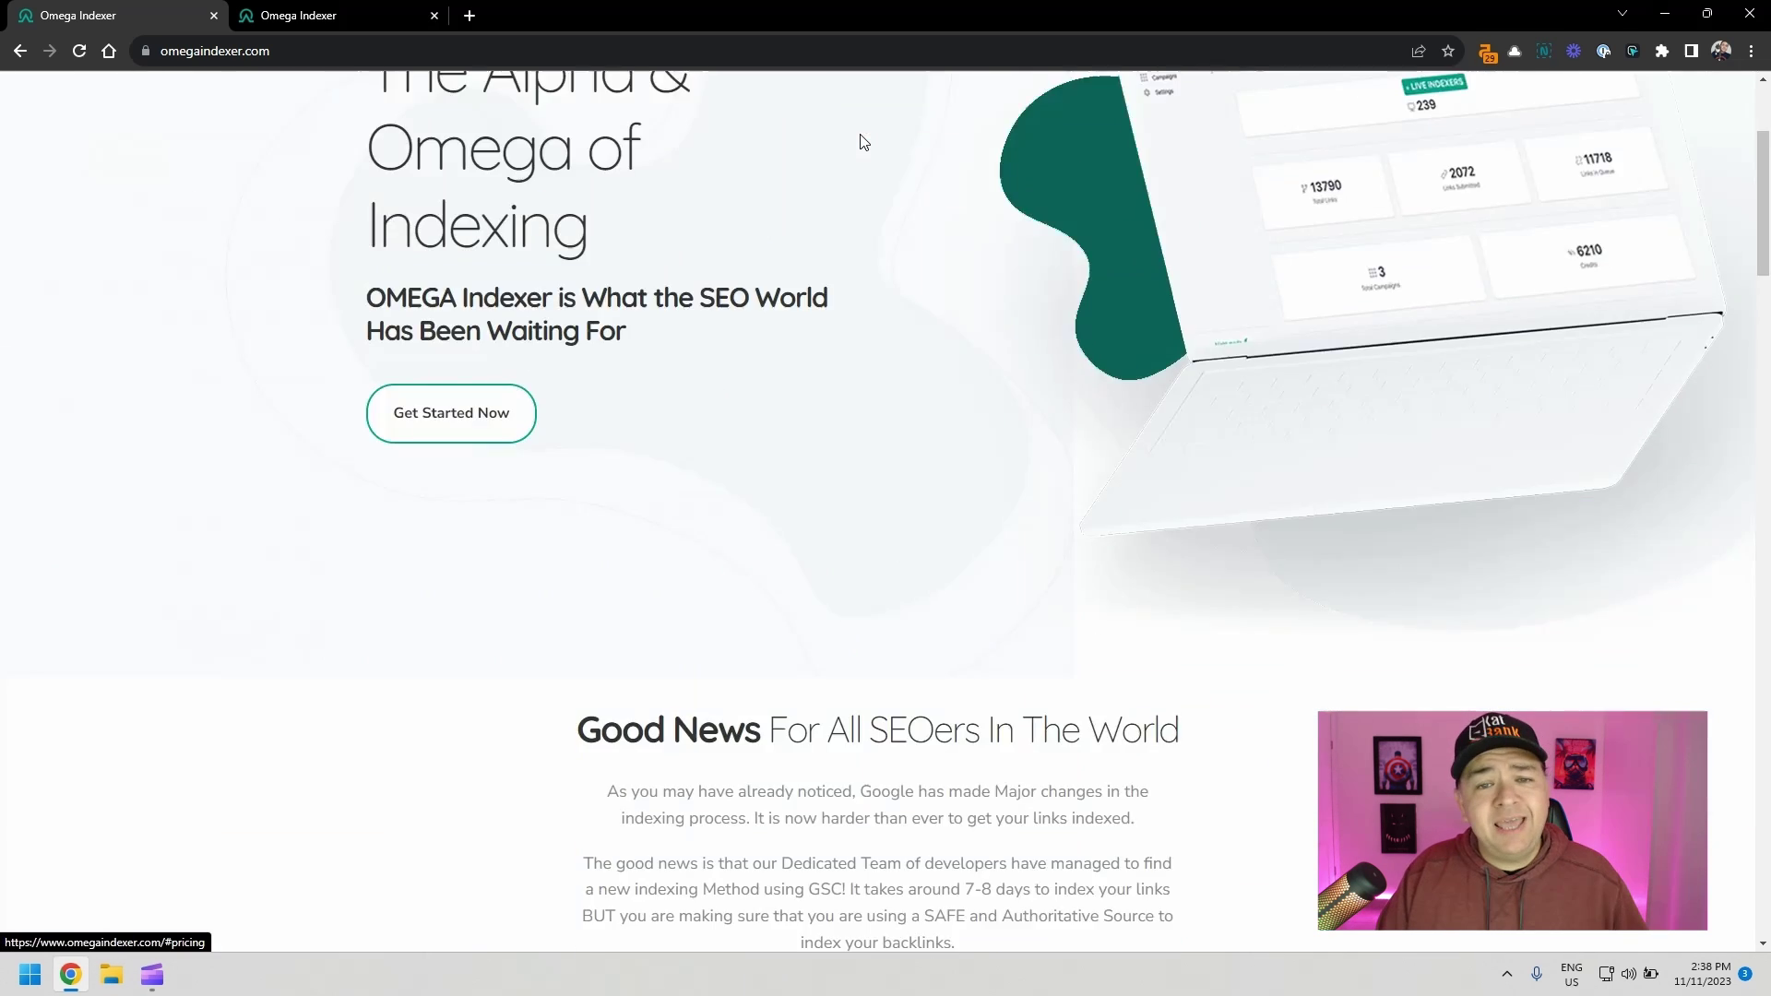
scroll(945, 569, "down", 1)
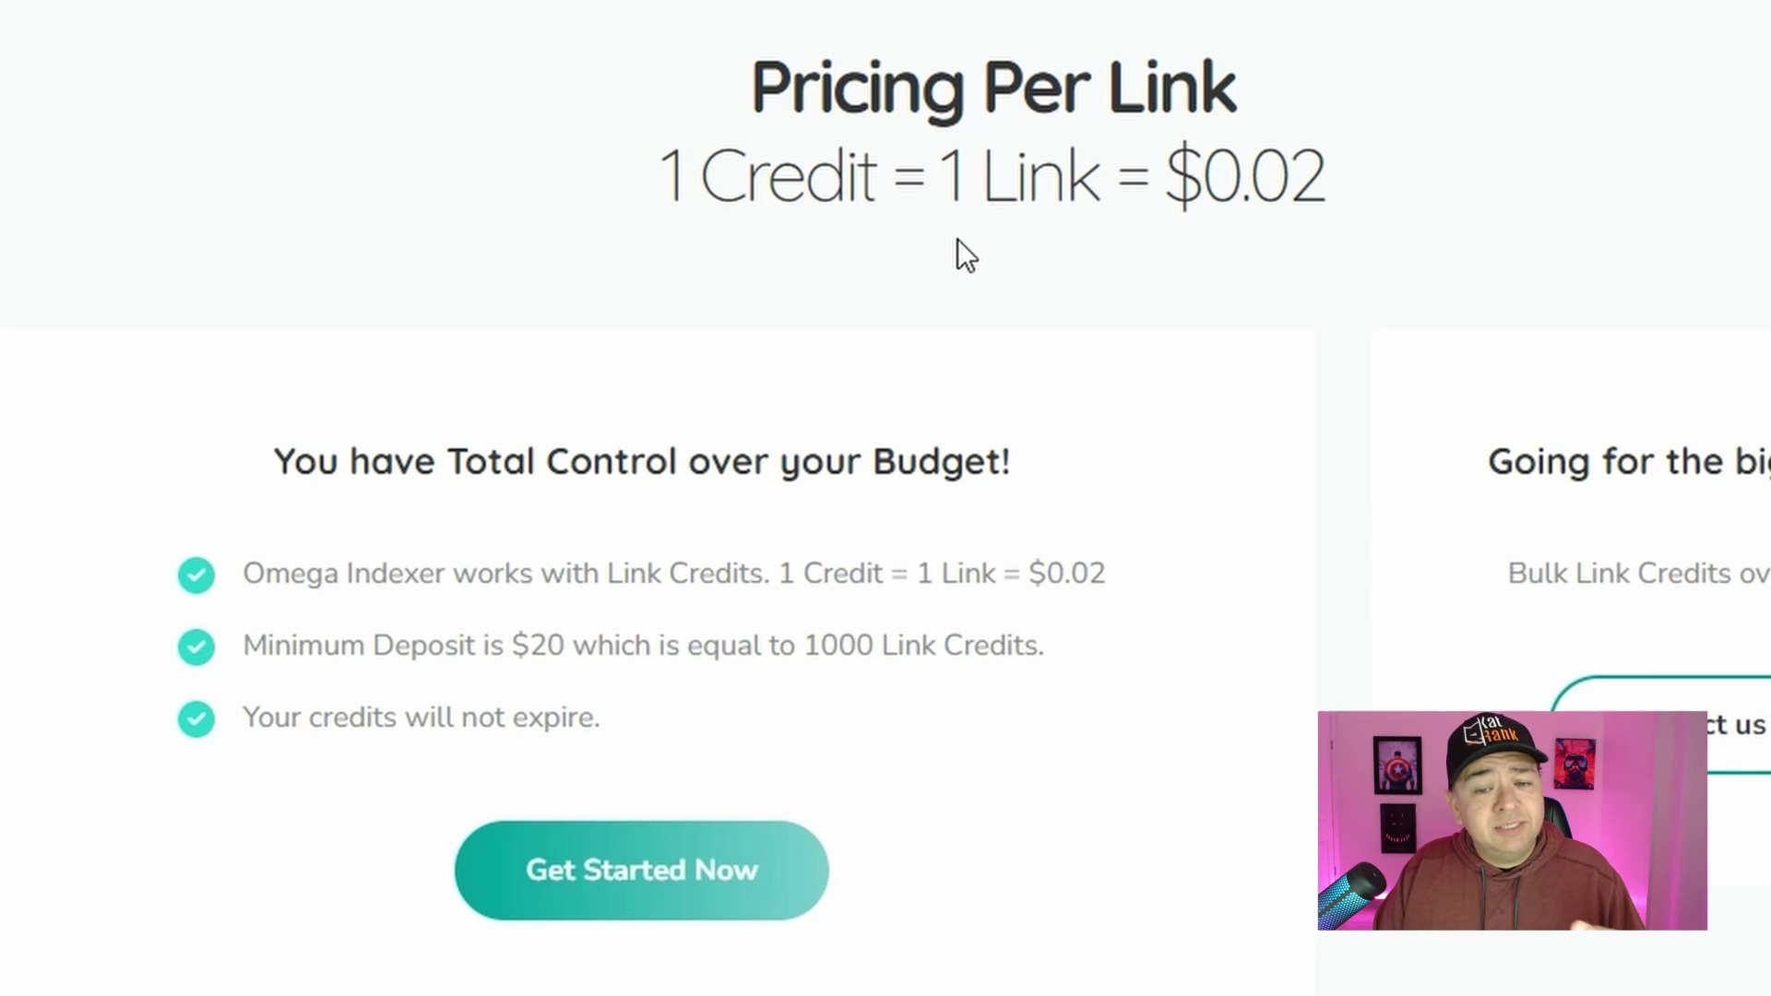
left_click_drag(1290, 173, 1315, 174)
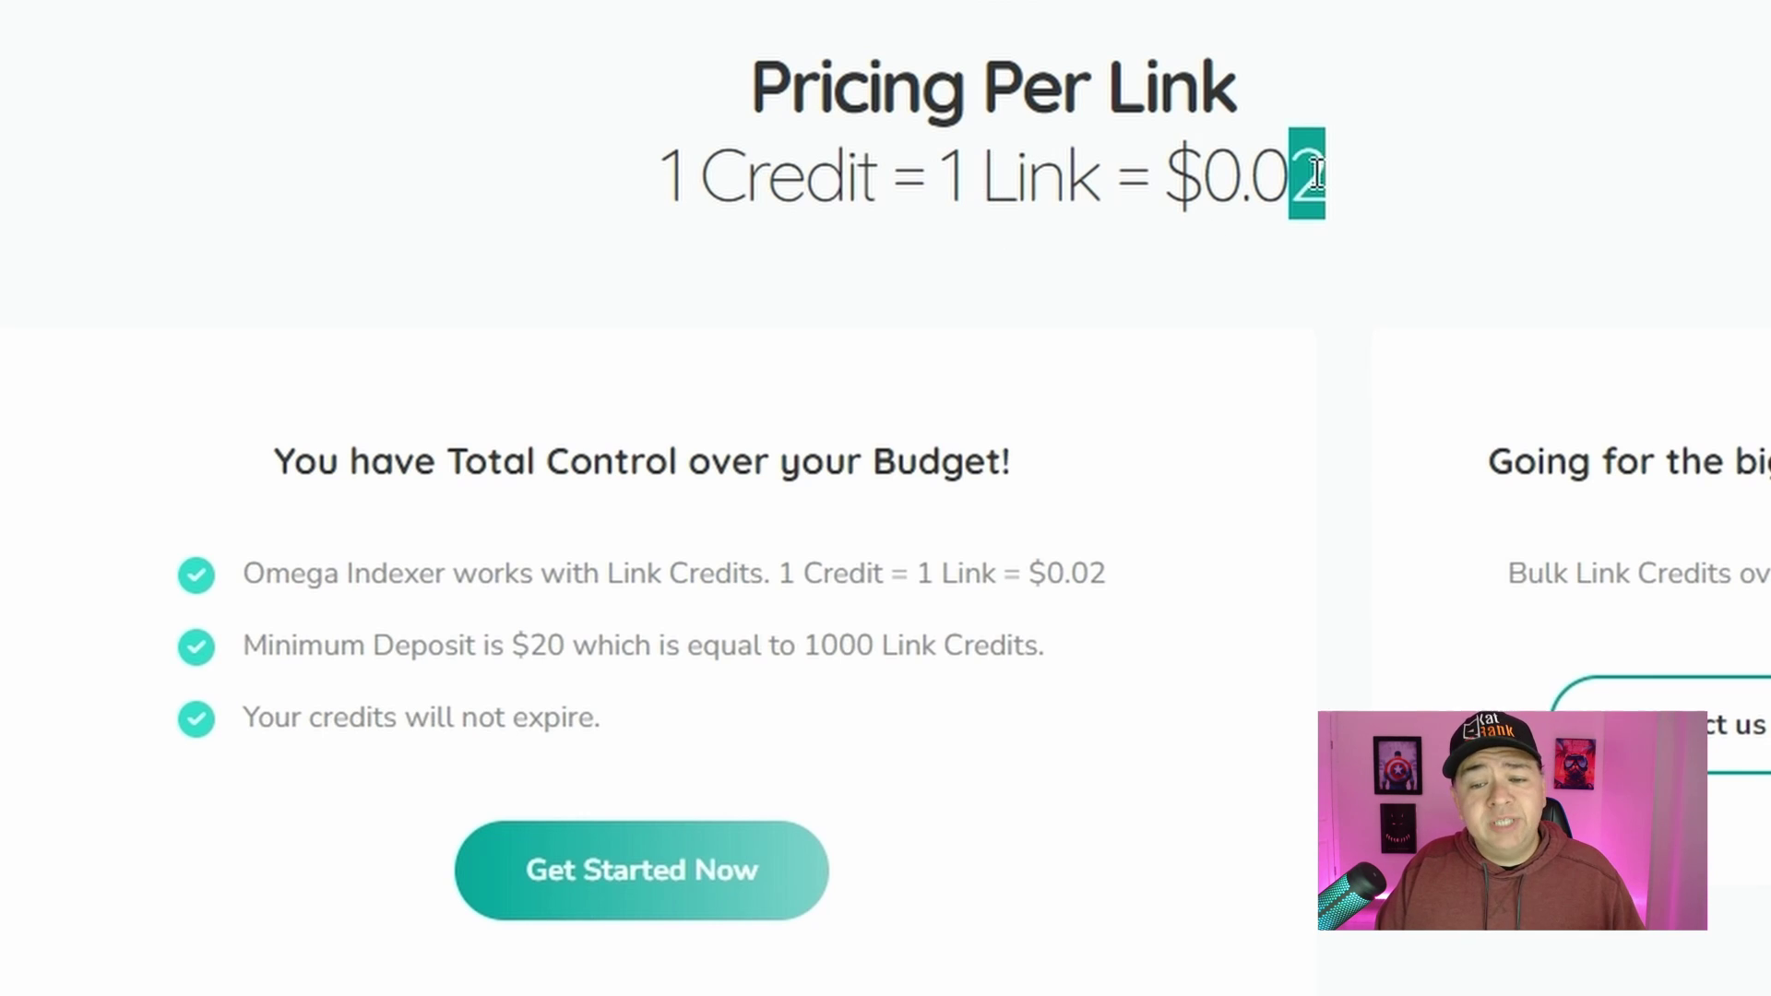
left_click(525, 643)
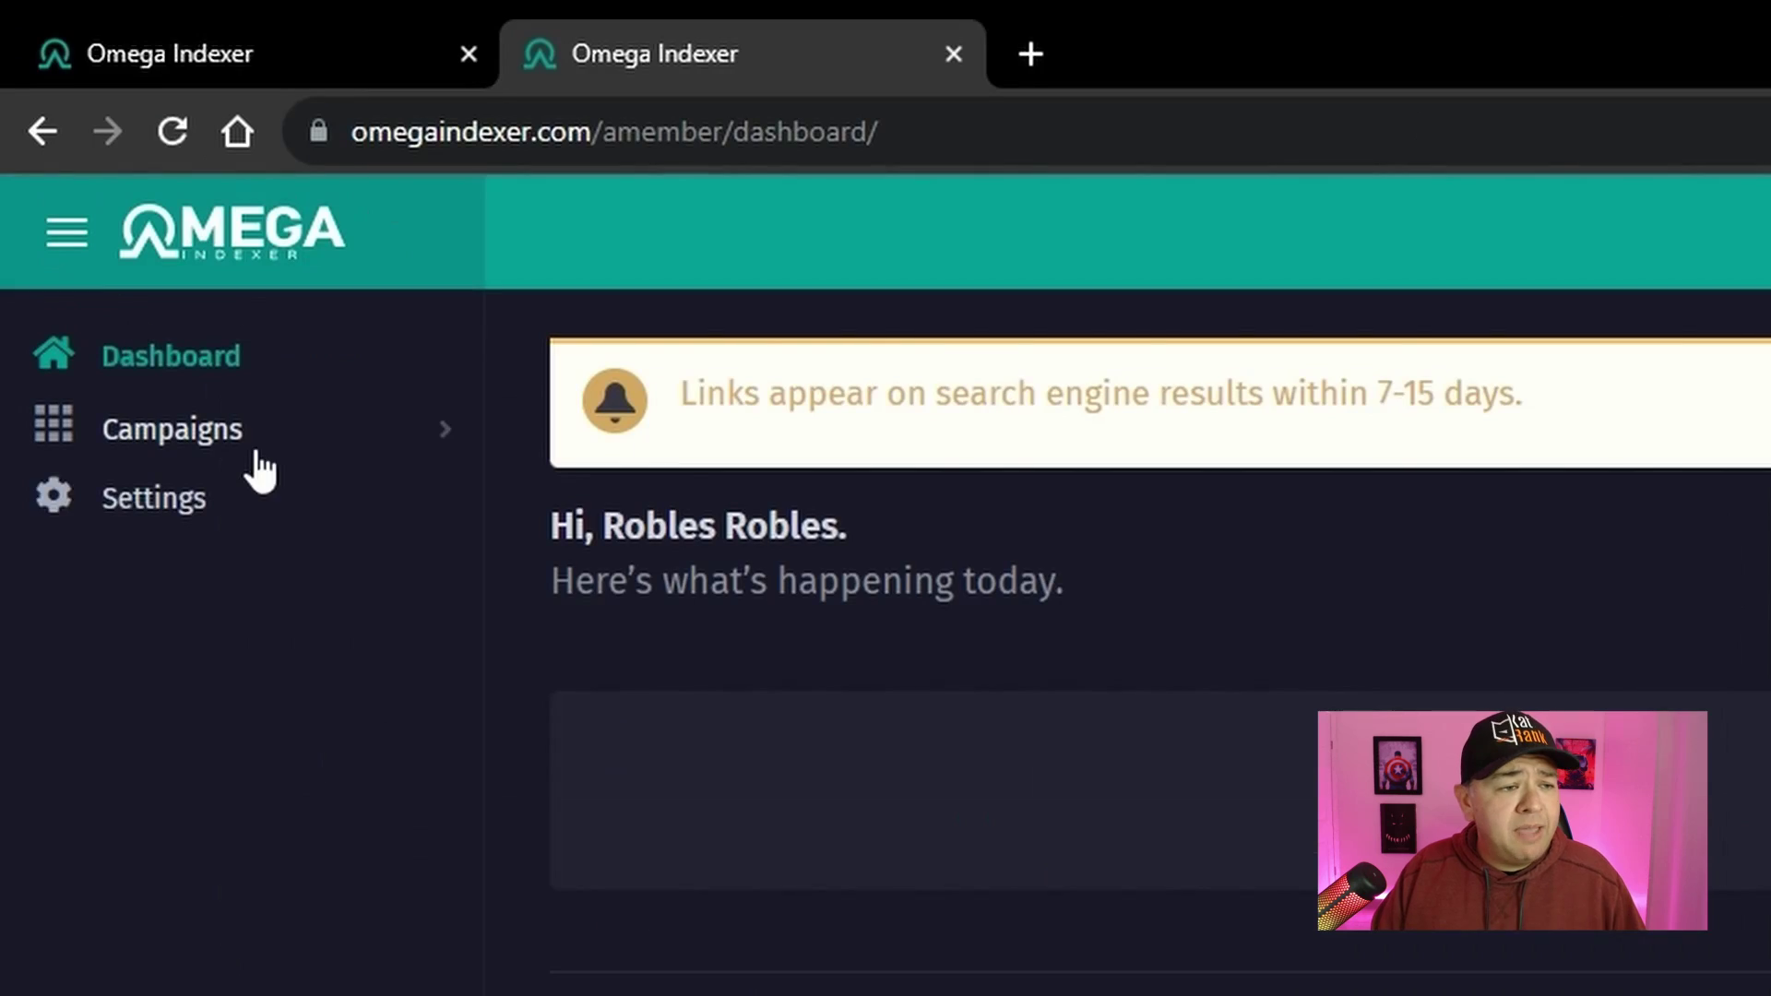
Fill in a new campaign named purrfectwhiskers.com with a 1-day drip feed
left_click(111, 188)
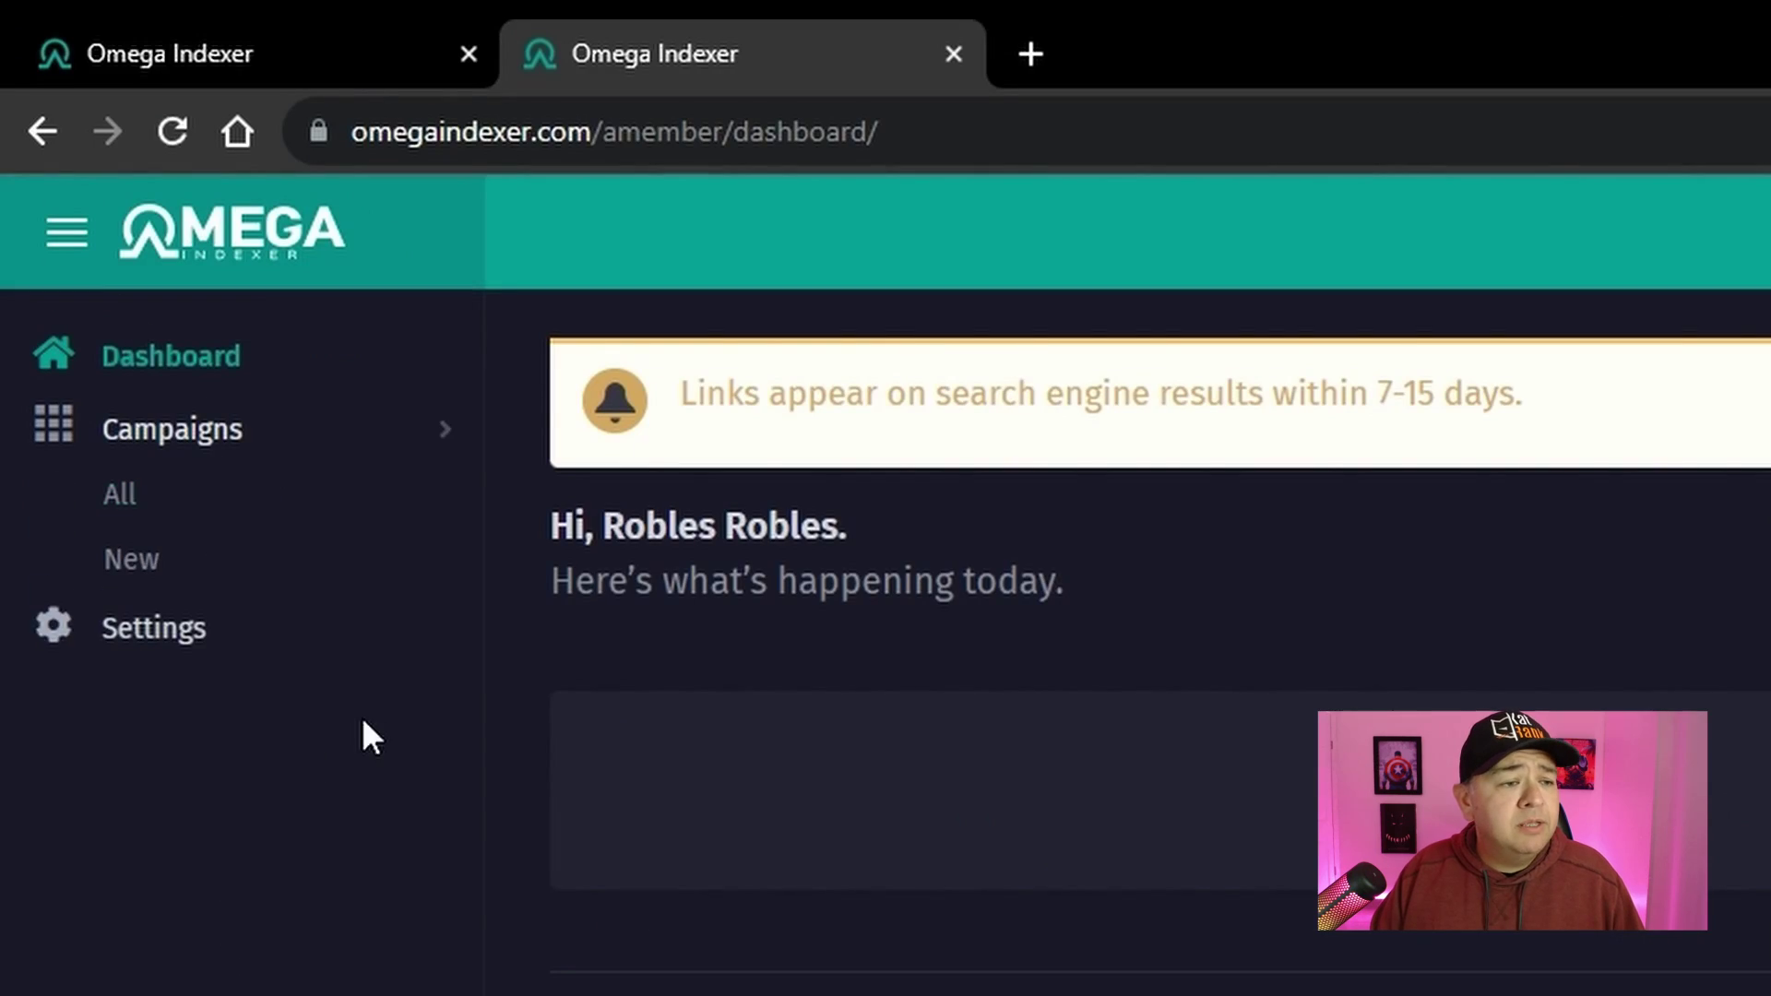
left_click(139, 567)
left_click(617, 340)
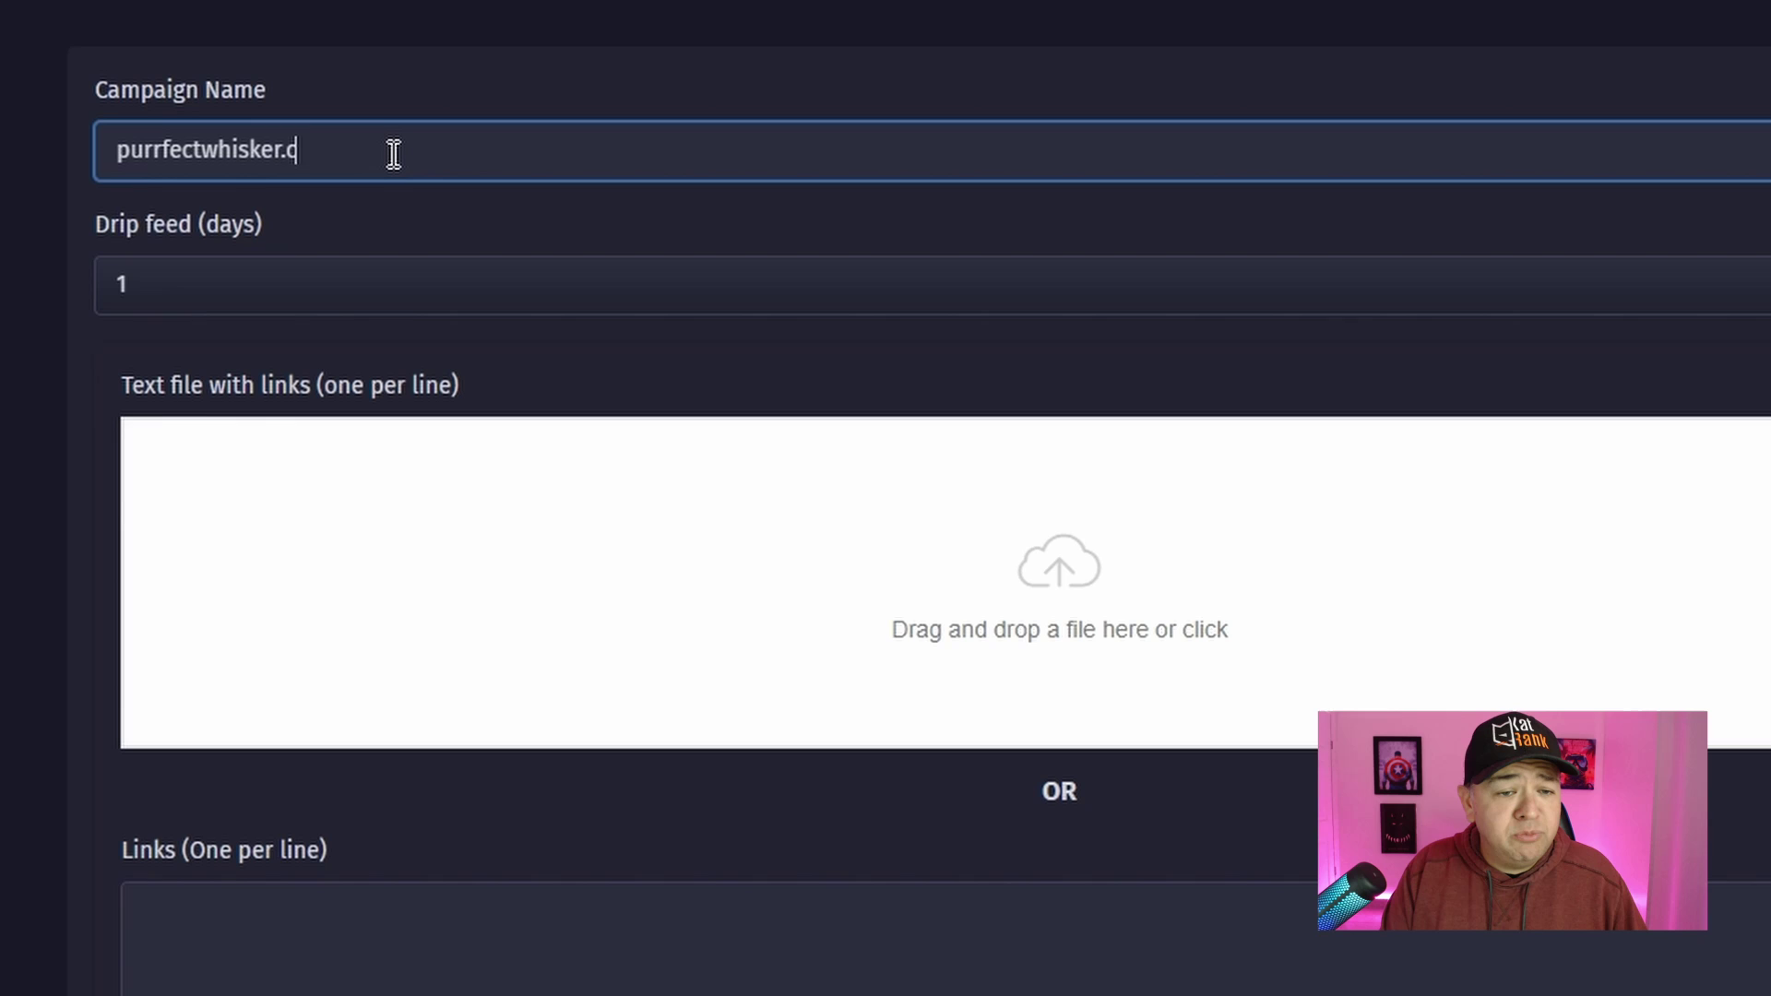
type("om")
type("s")
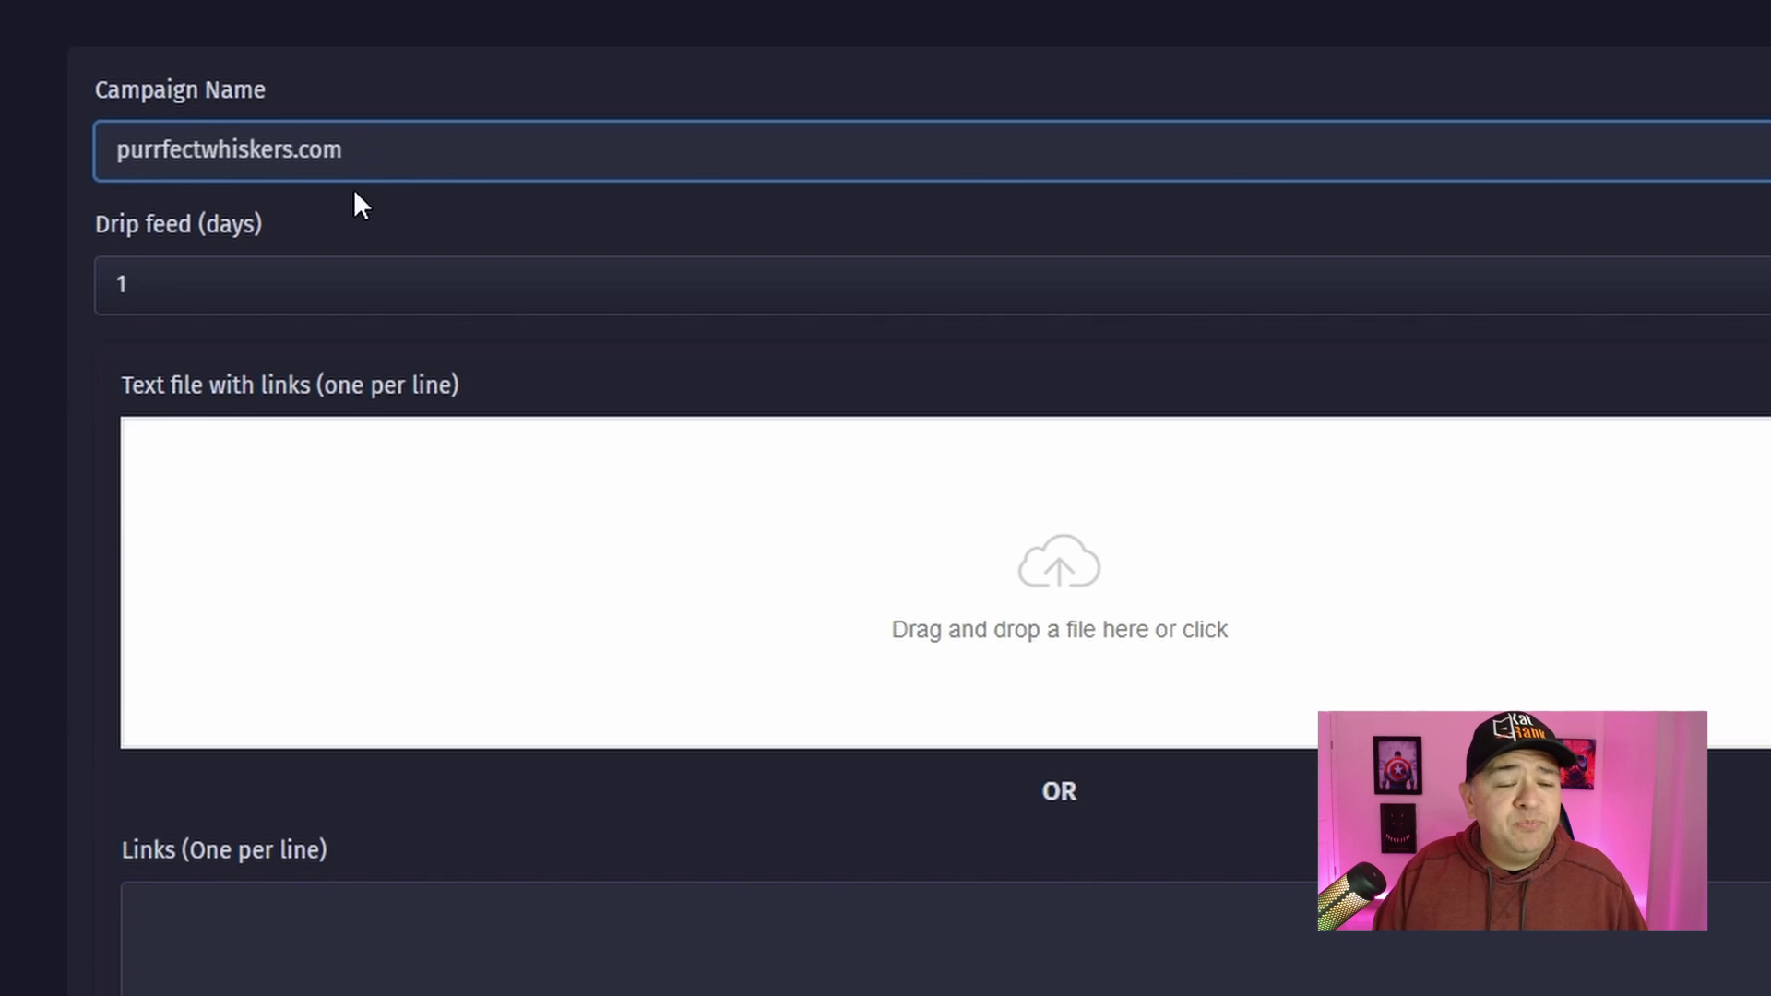
left_click(217, 281)
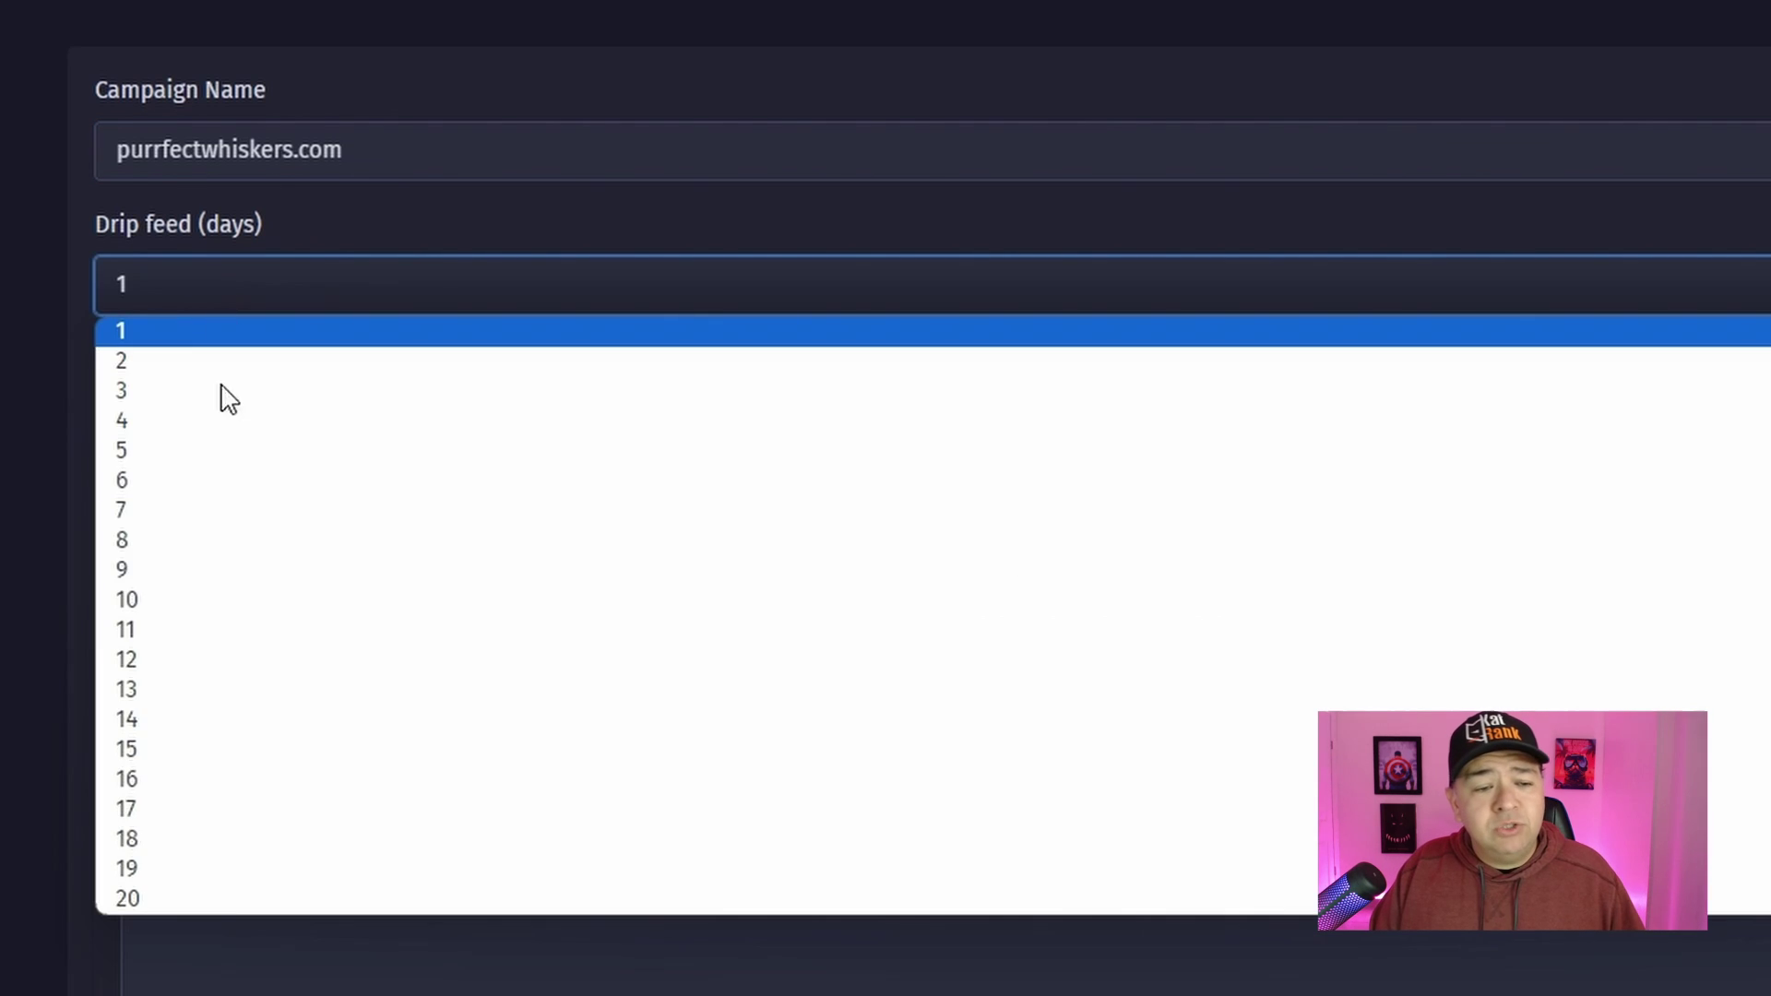
scroll(222, 395, "down", 3)
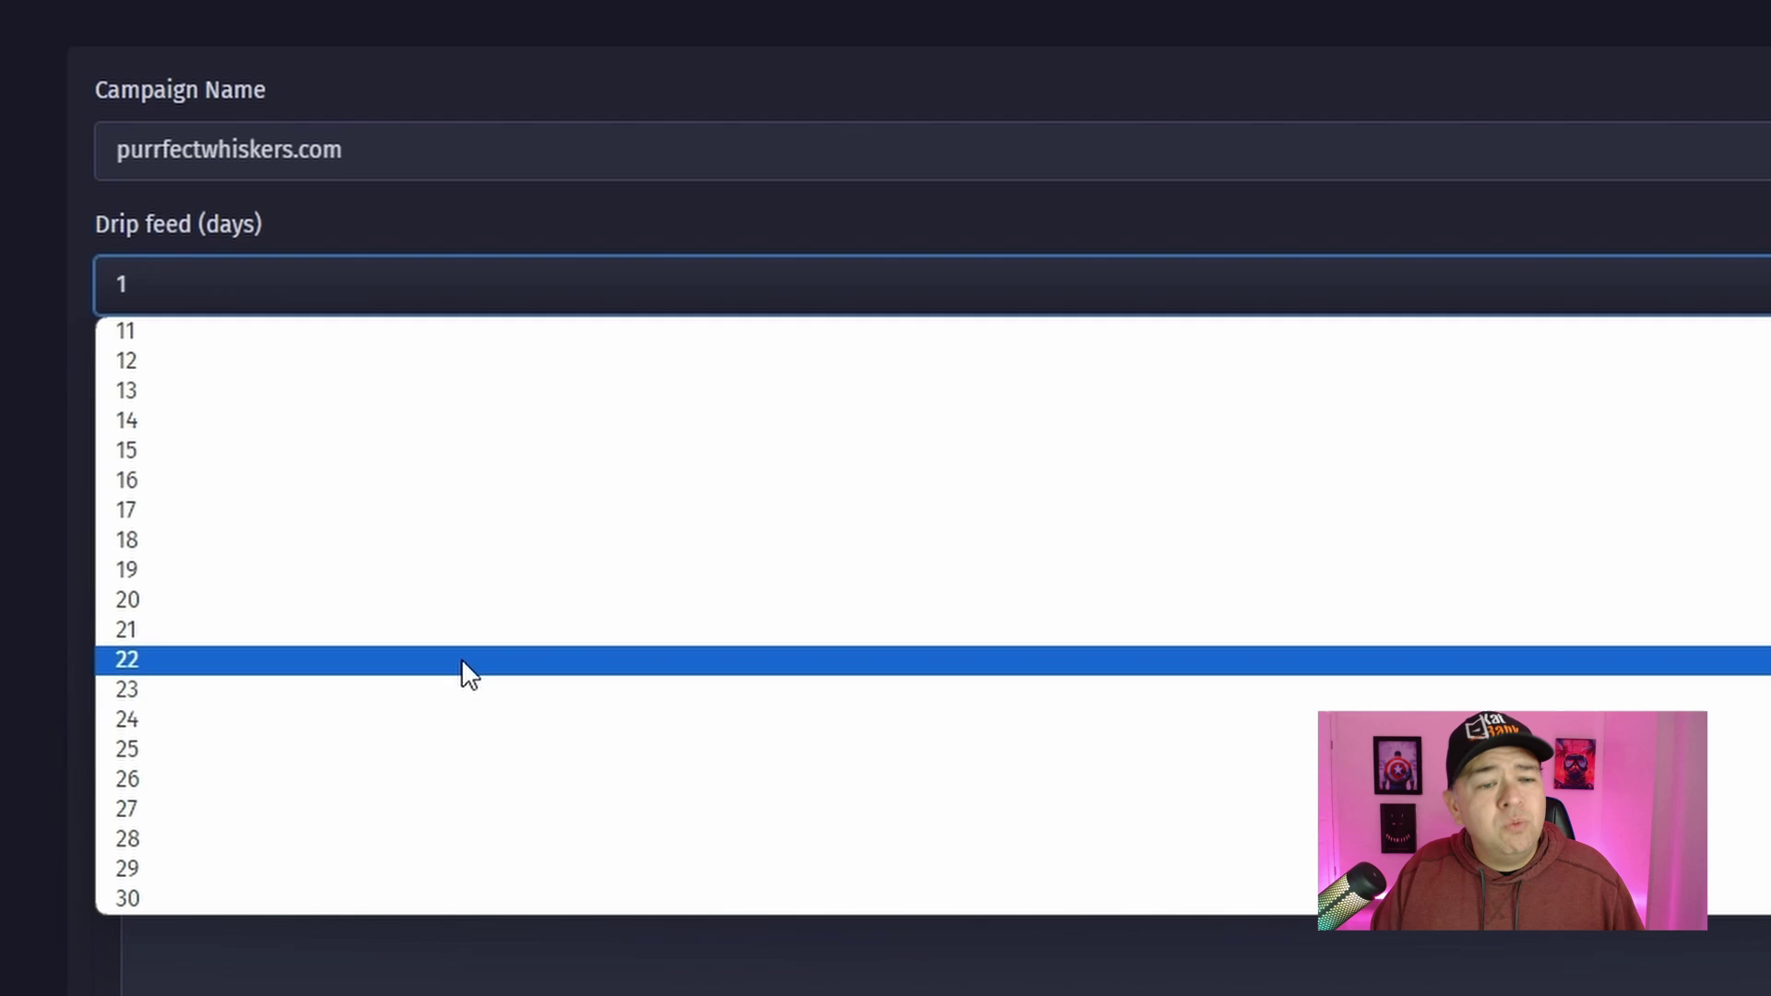
scroll(461, 659, "up", 3)
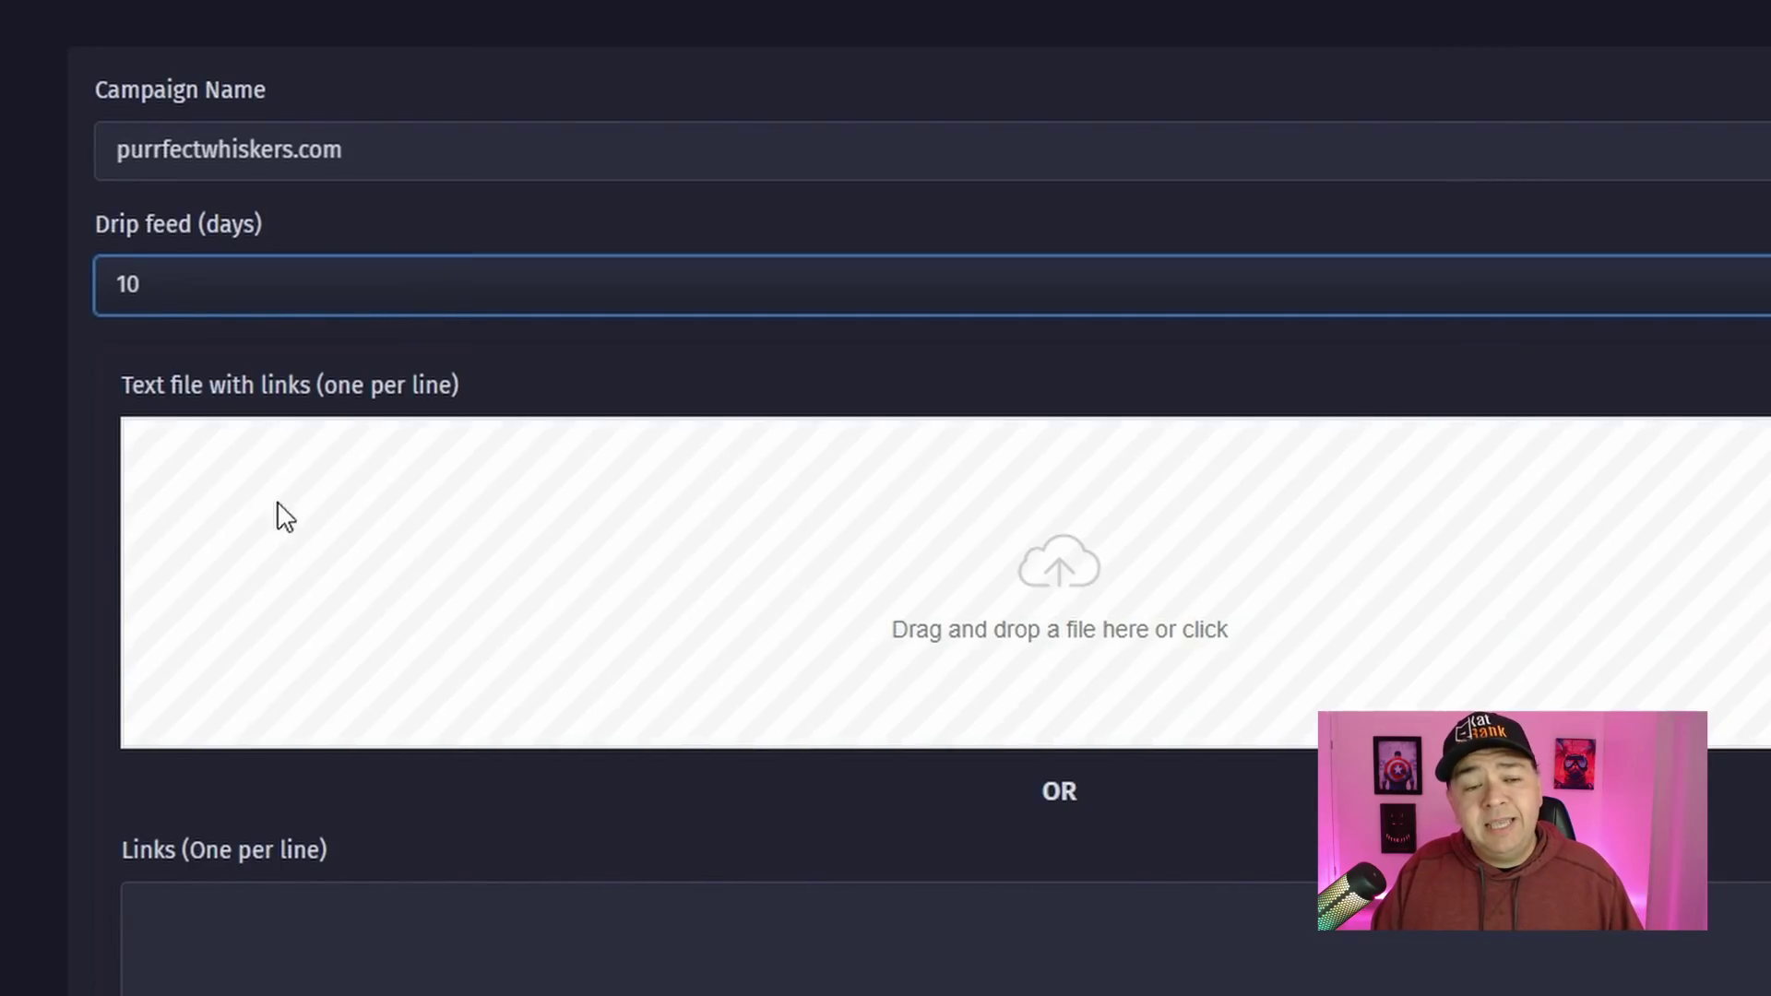
left_click(334, 301)
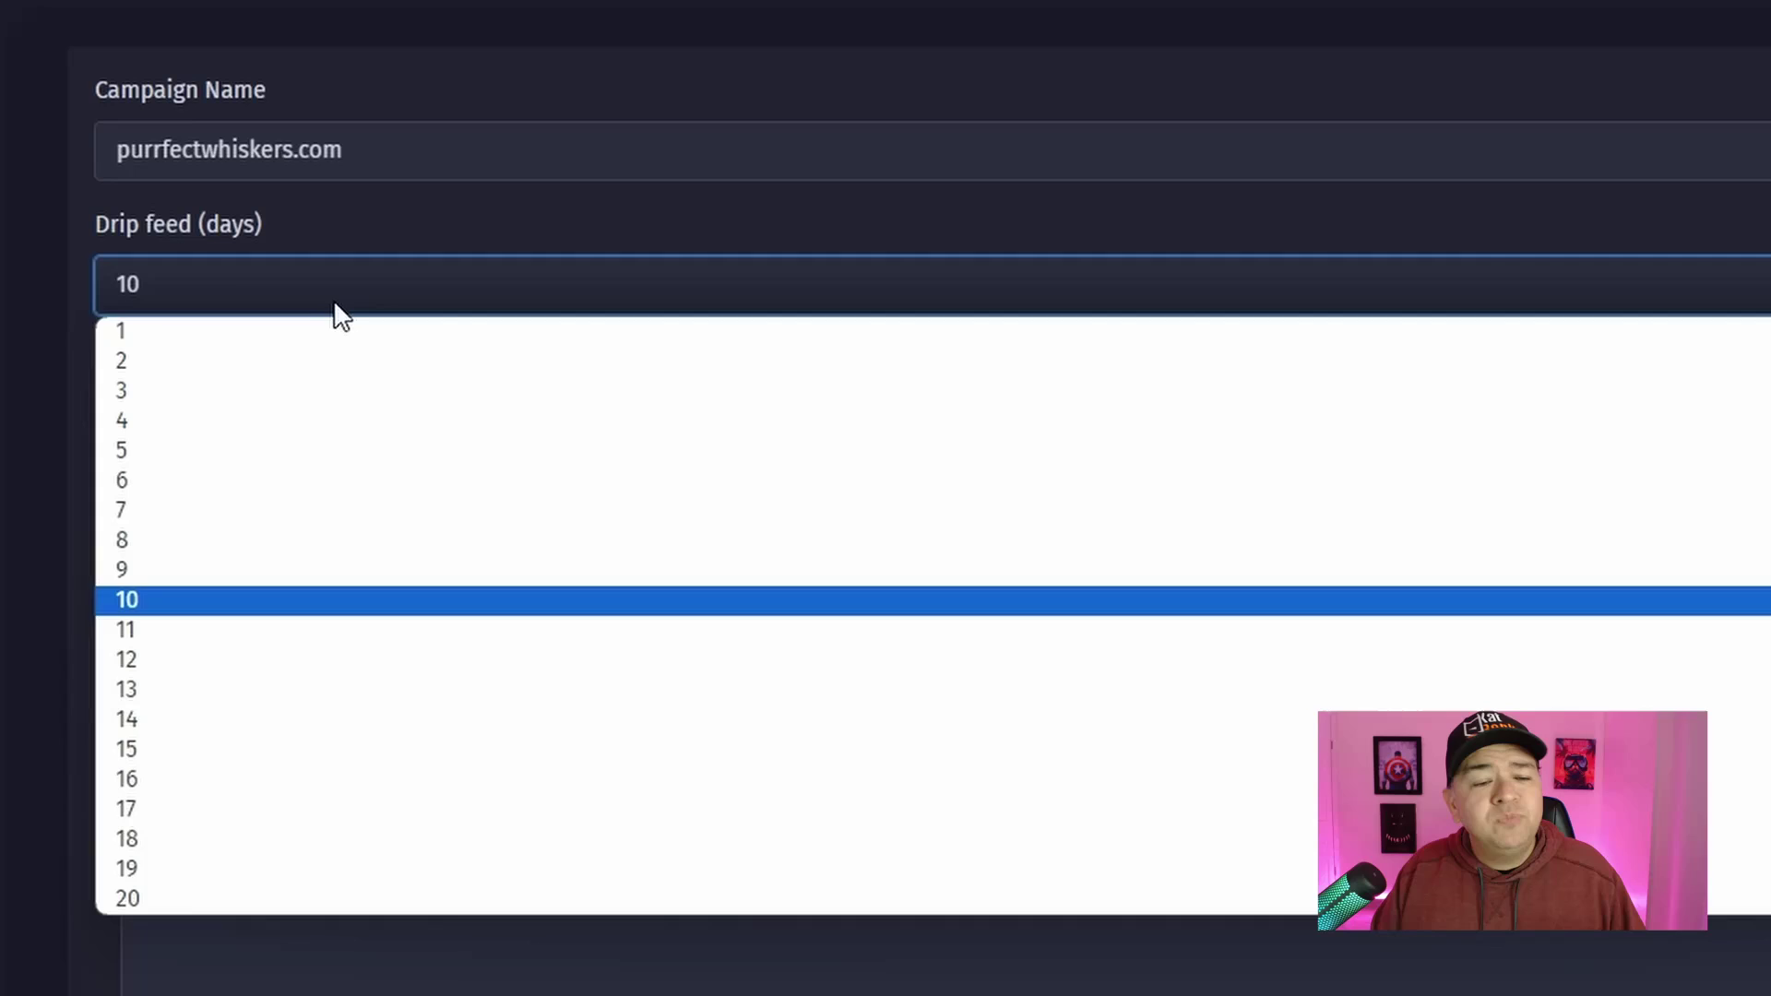
left_click(268, 336)
Paste the four purrfectwhiskers.com blog post URLs into the campaign's Links box, one per line
left_click(395, 941)
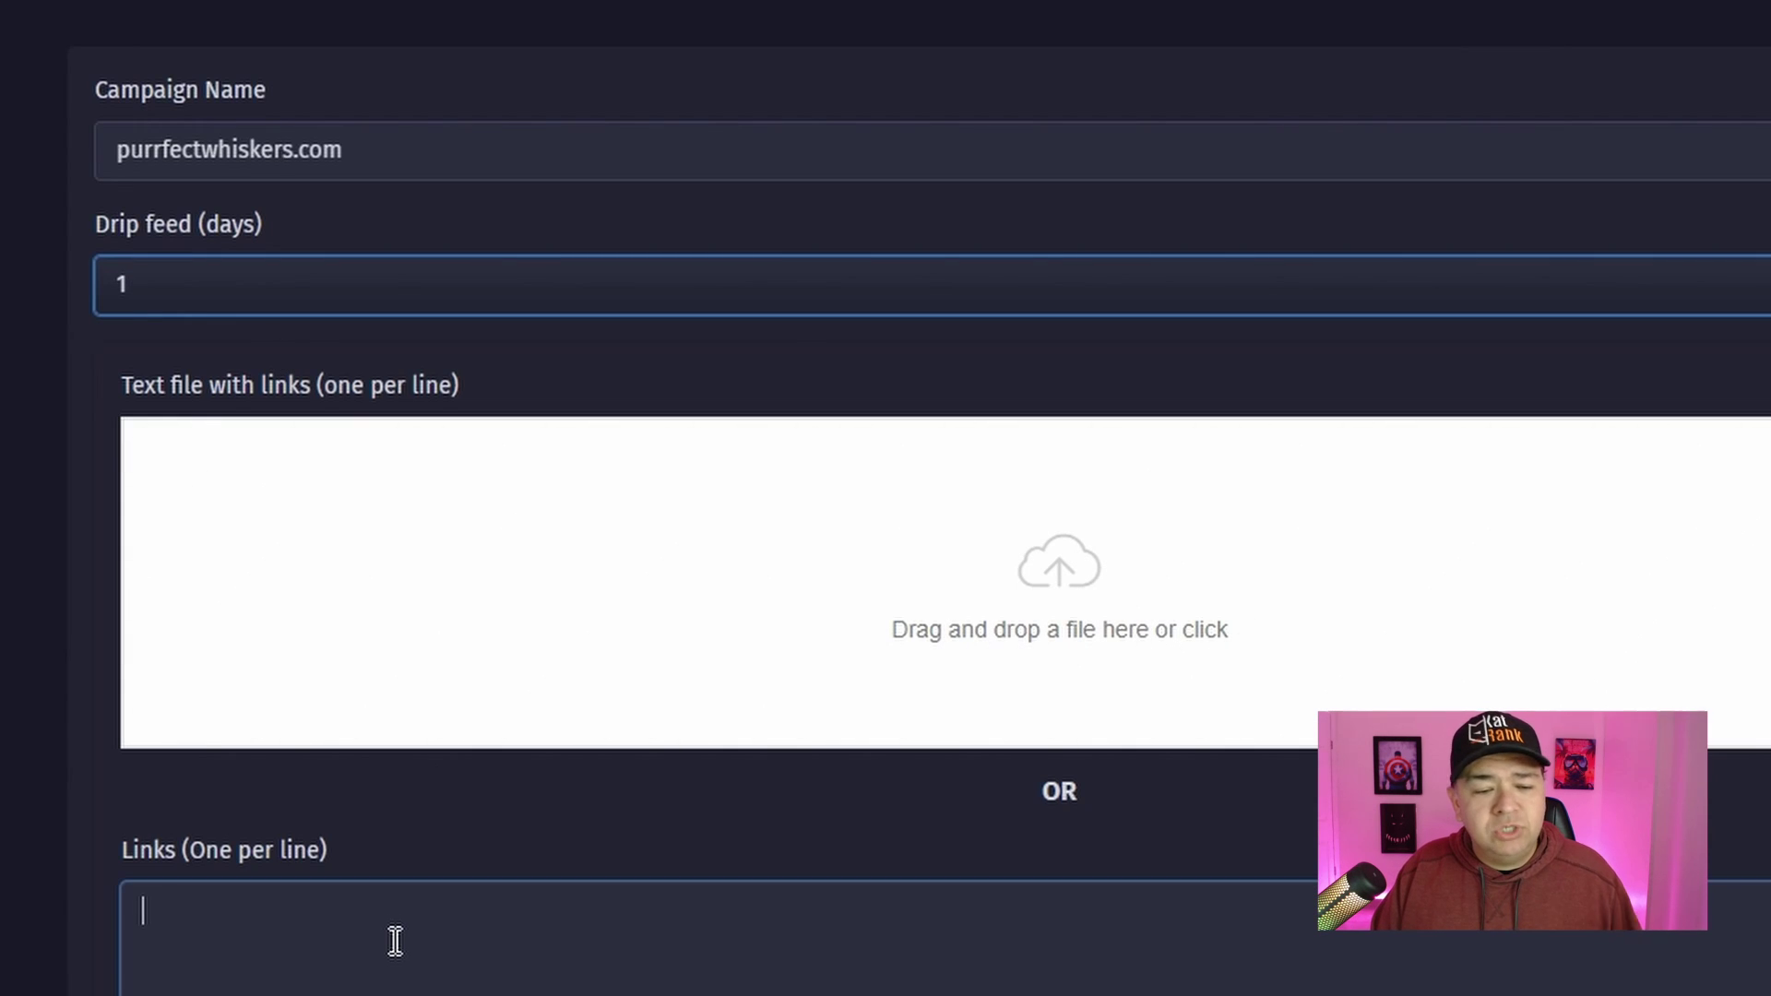
scroll(8, 764, "down", 3)
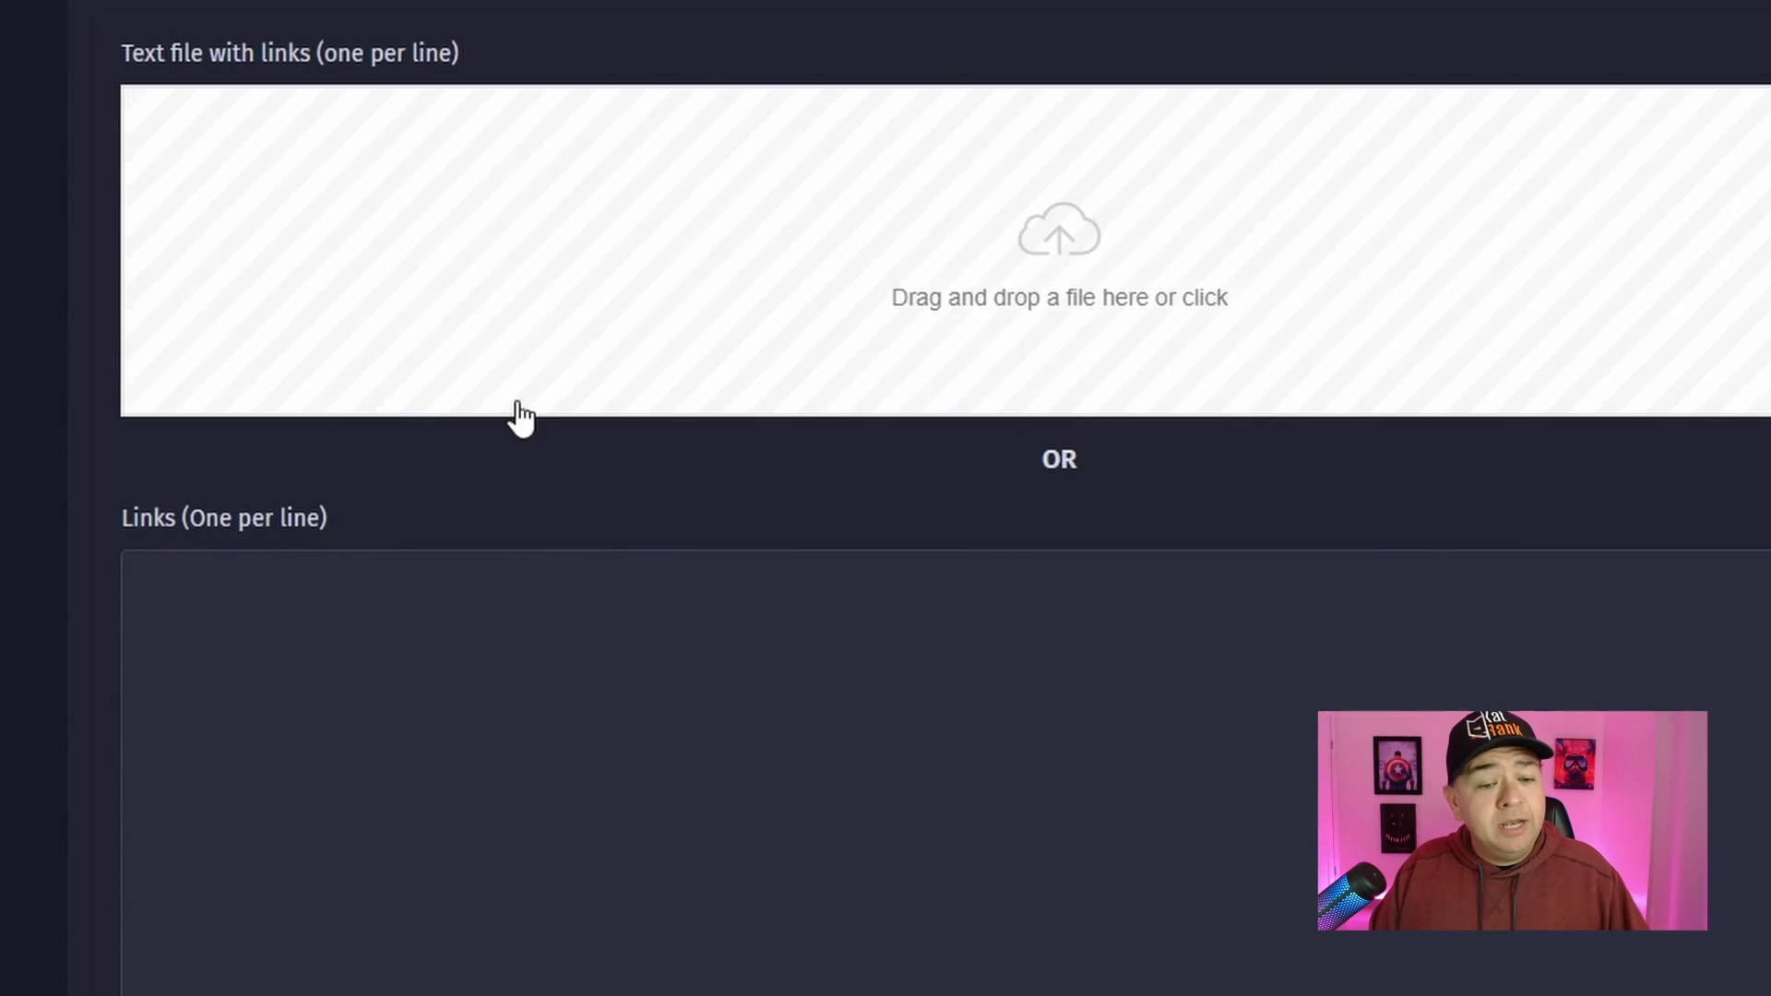
left_click(328, 675)
type("https://purrfectwhiskers.com/blog/cat-proofing-your-home-tips-for-a-safe-and-fun-environment/ https://purrfectwhiskers.com/blog/facts-and-myths-about-cats-and-their-nine-lives/ https://purrfectwhiskers.com/blog/fun-games-to-play-with-your-cat-at-home/ https://purrfectwhiskers.com/blog/health-benefits-of-being-a-cat-owner/")
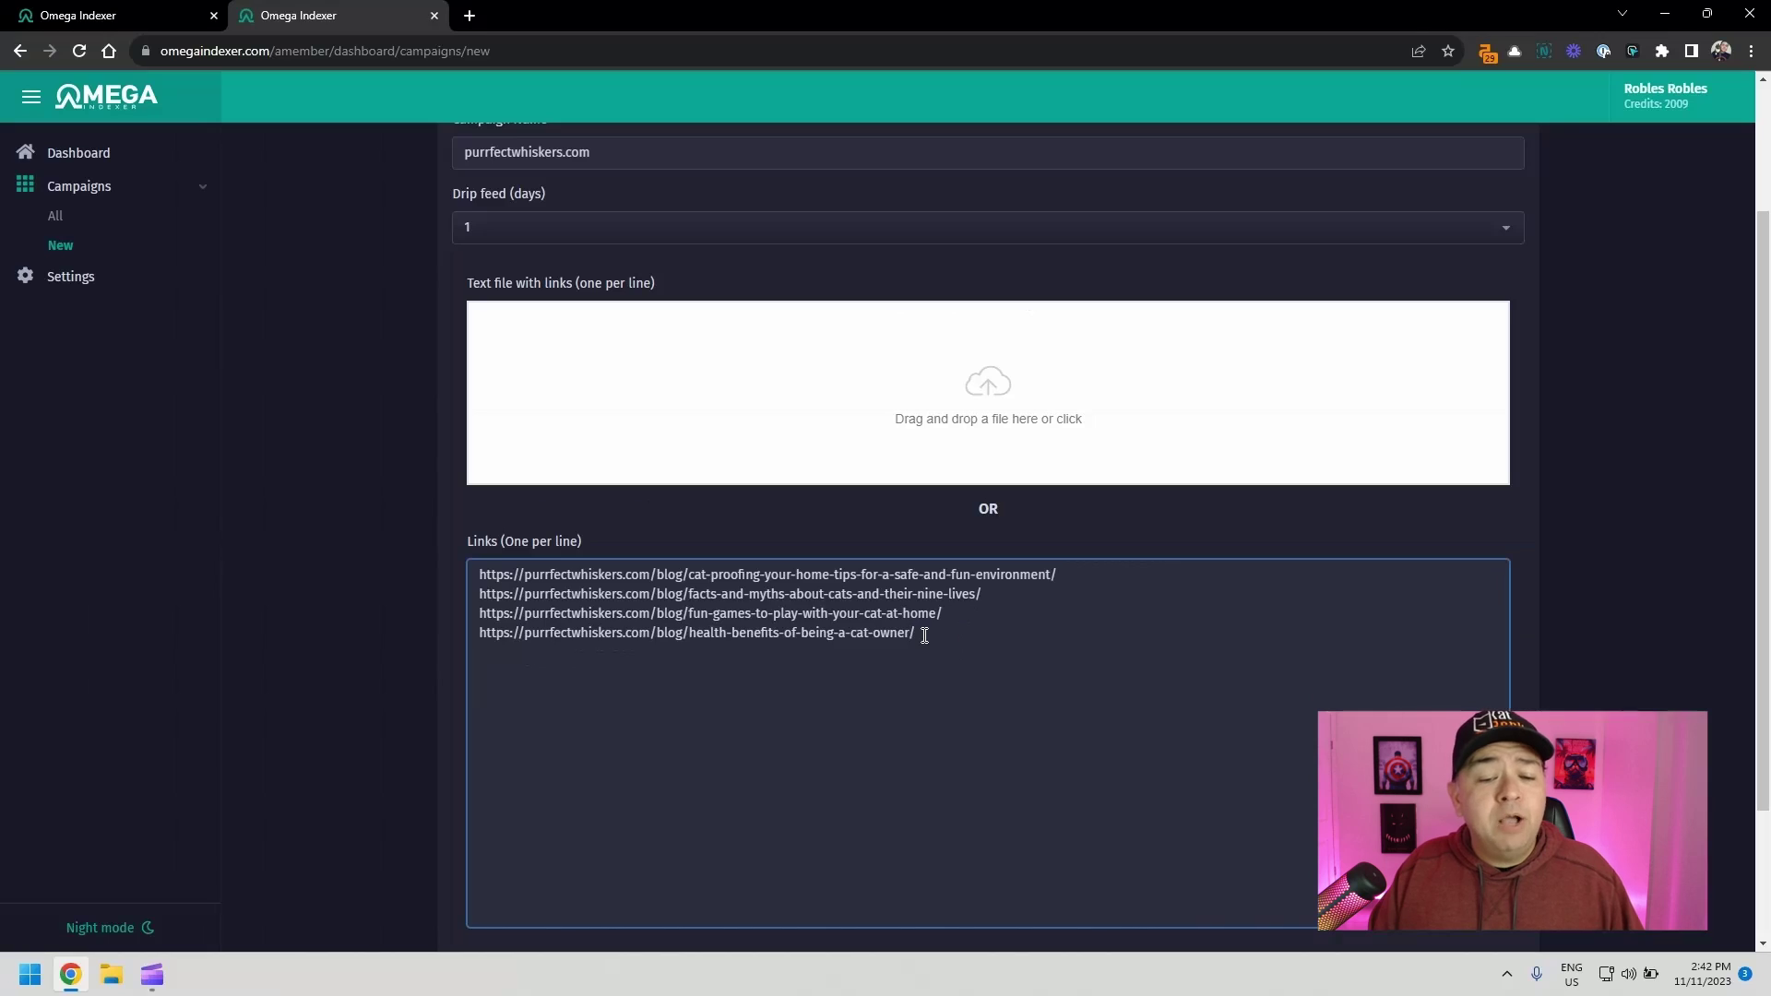
left_click_drag(940, 686, 62, 556)
left_click(748, 637)
scroll(953, 723, "down", 2)
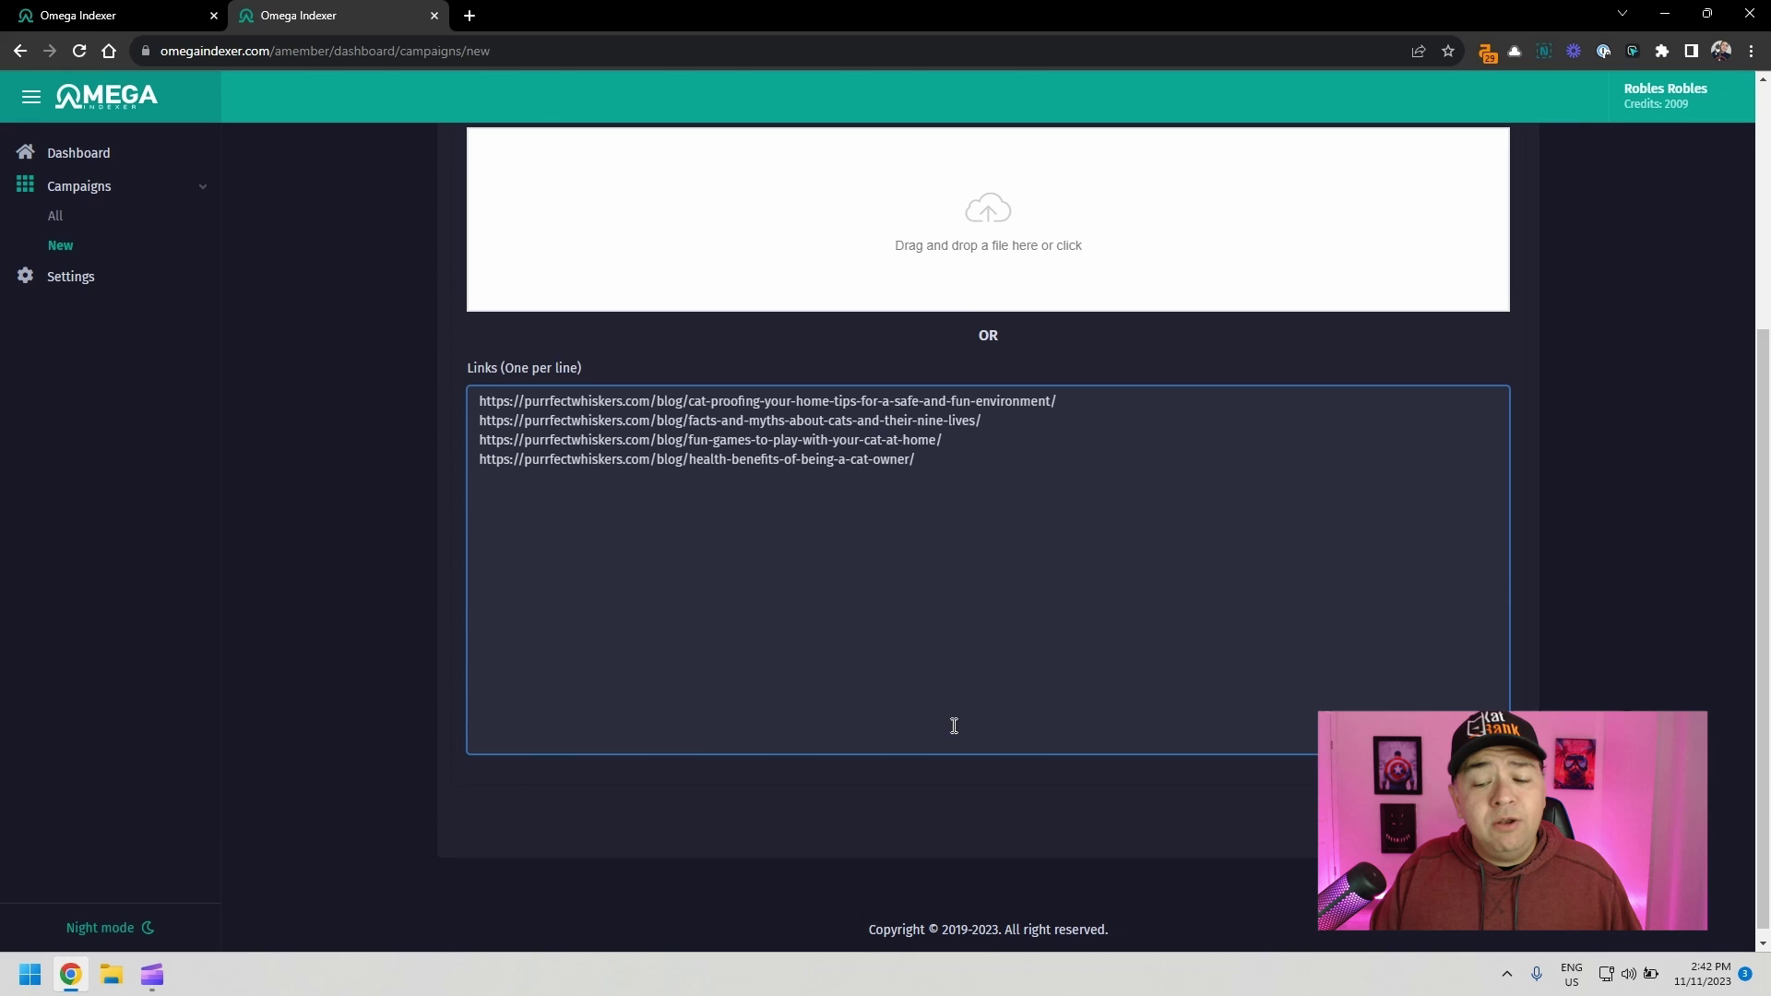
Submit the purrfectwhiskers.com campaign and confirm the dashboard shows 156 campaigns and 7 queued links
left_click(1489, 822)
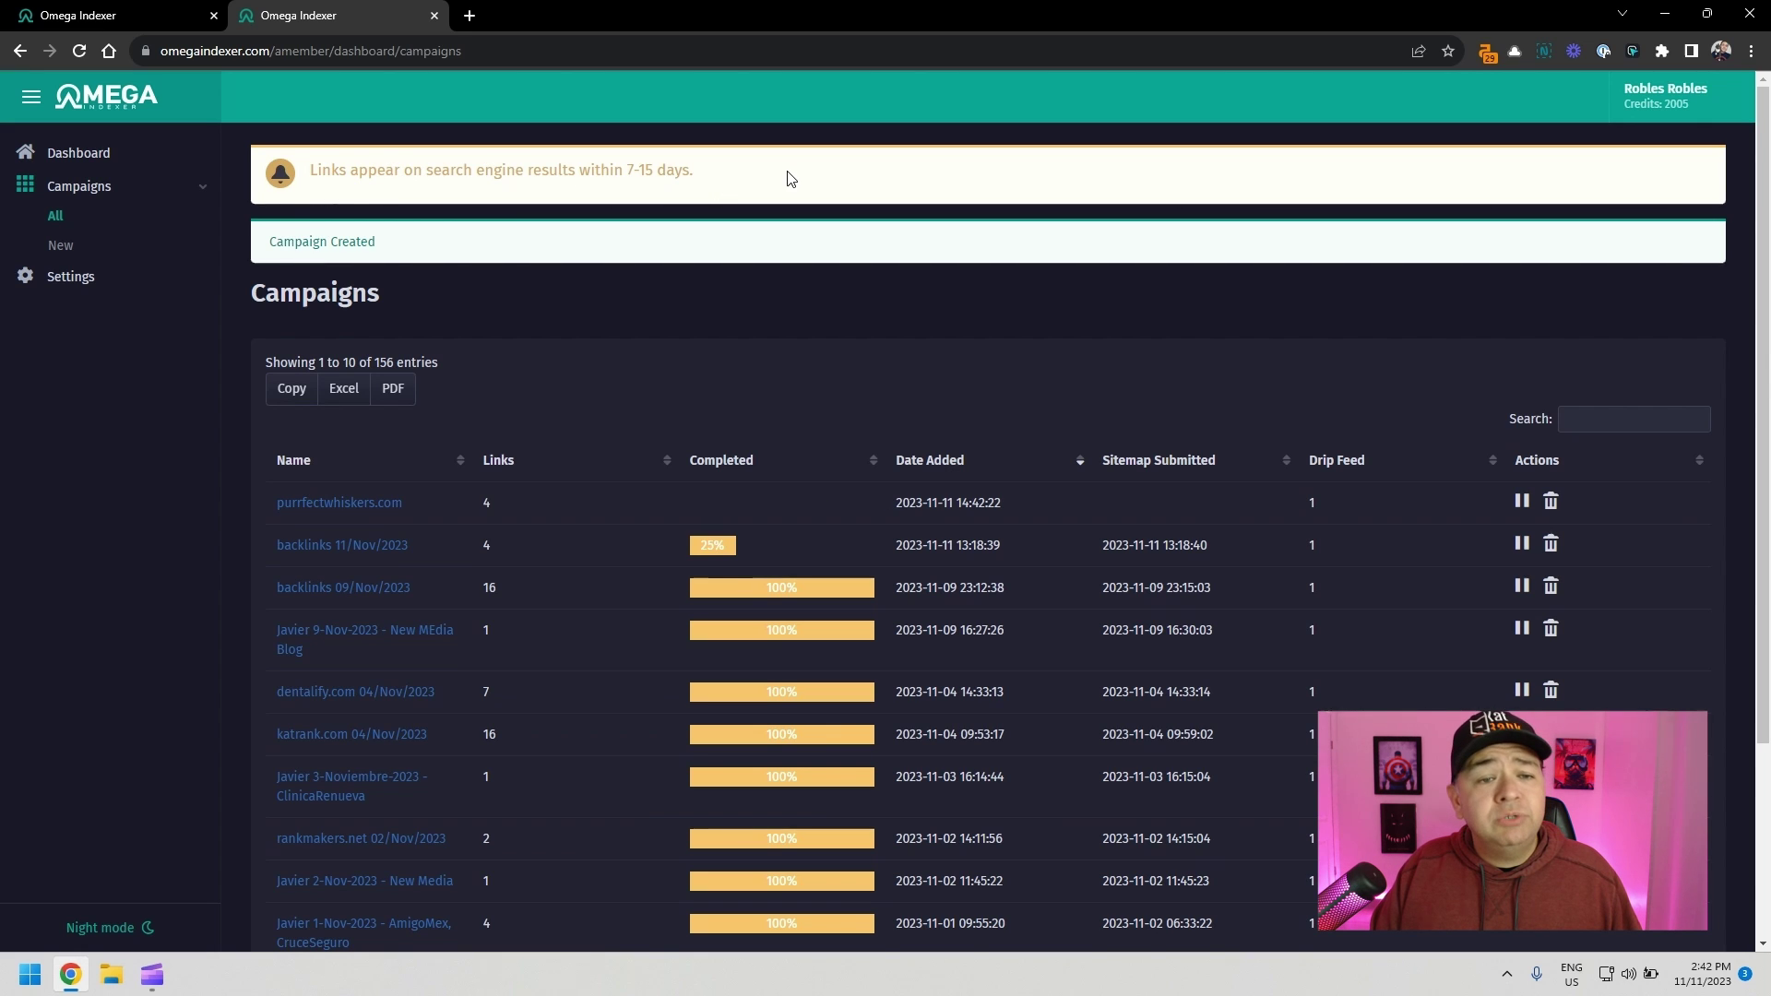
left_click(67, 185)
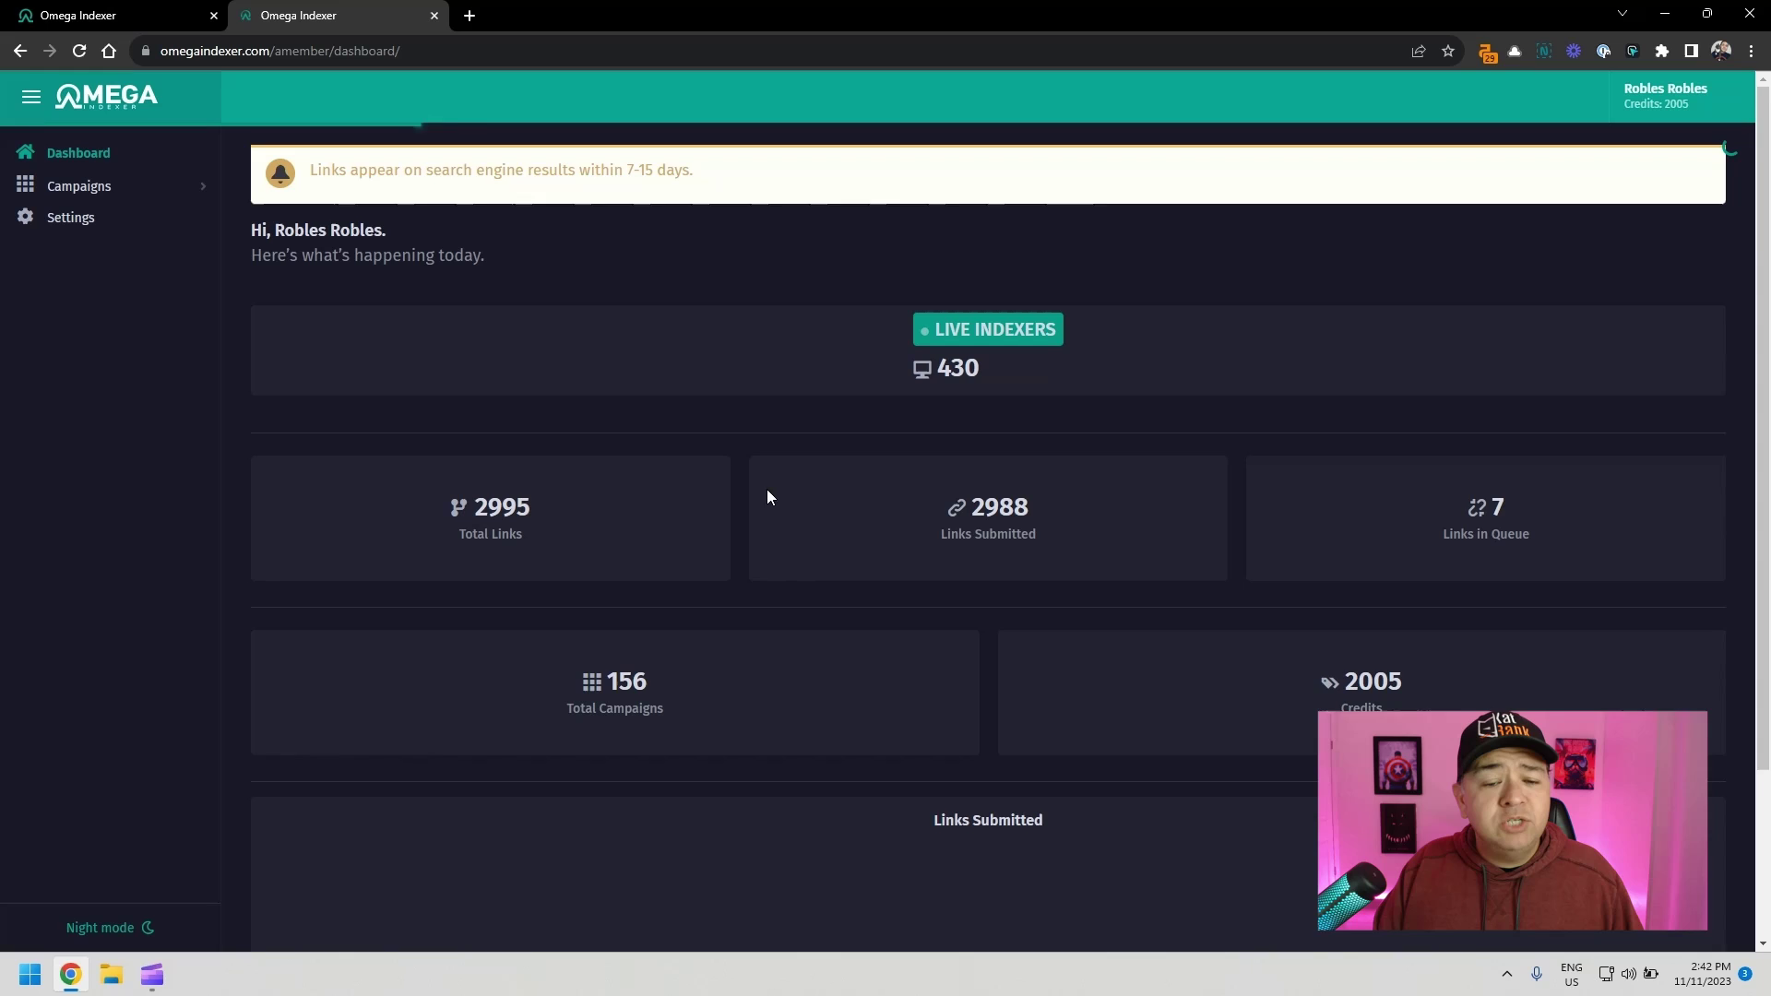
scroll(660, 675, "down", 3)
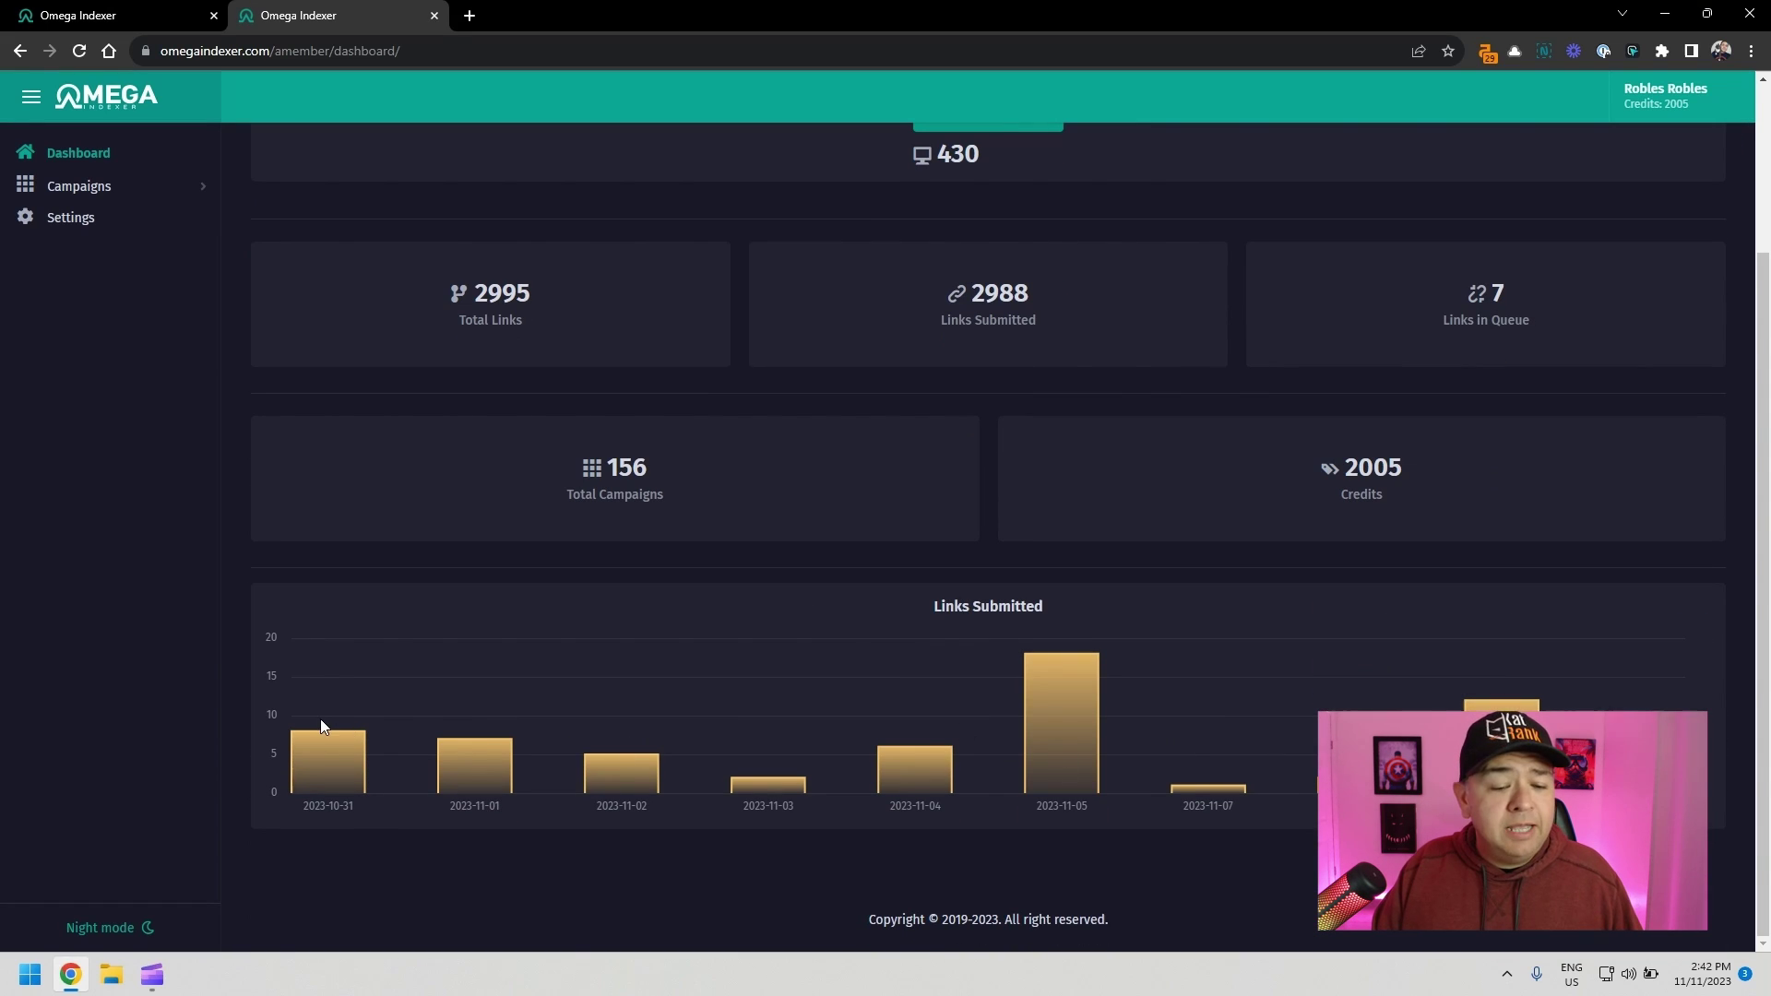
scroll(359, 723, "up", 1)
scroll(358, 716, "up", 3)
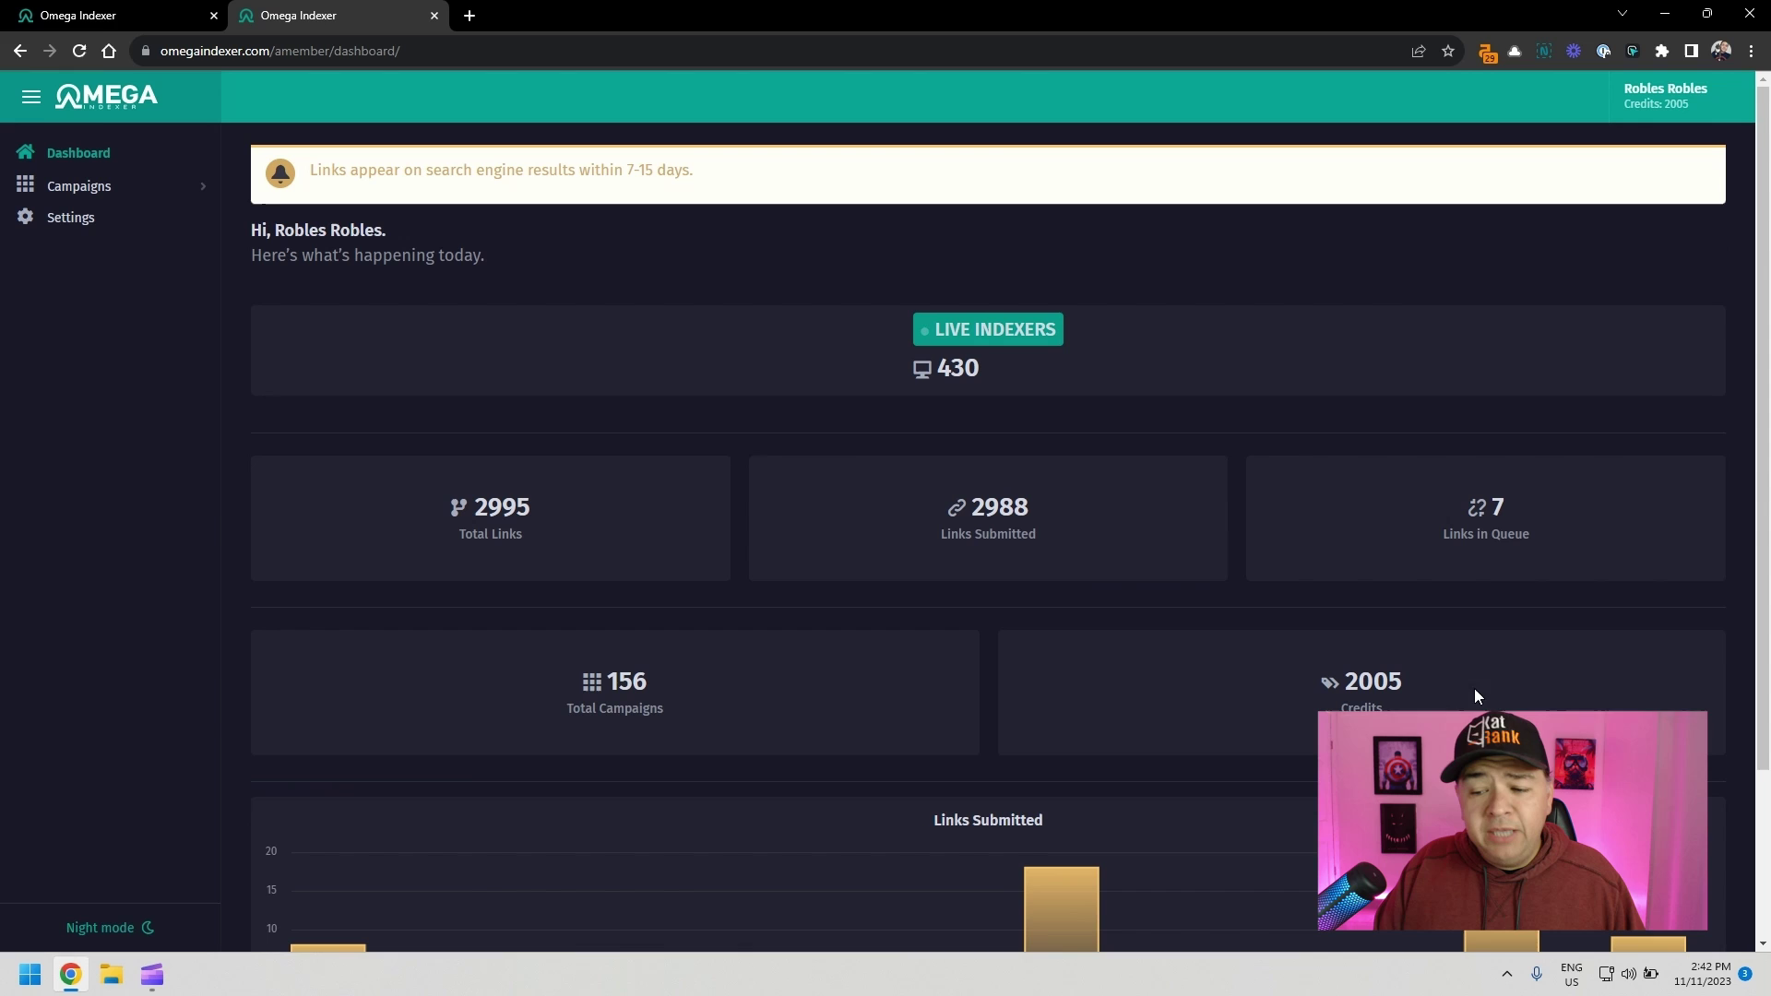